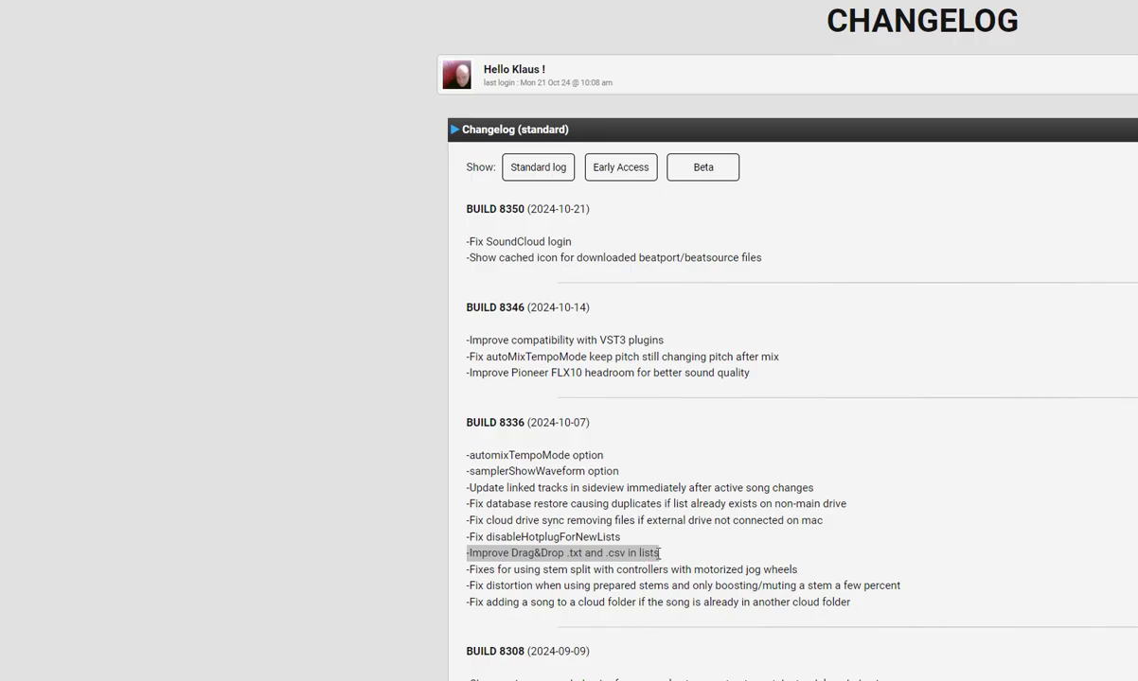
Highlight the '-Improve Drag&Drop .txt and .csv in lists' changelog line, then switch to VirtualDJ.
left_click(486, 564)
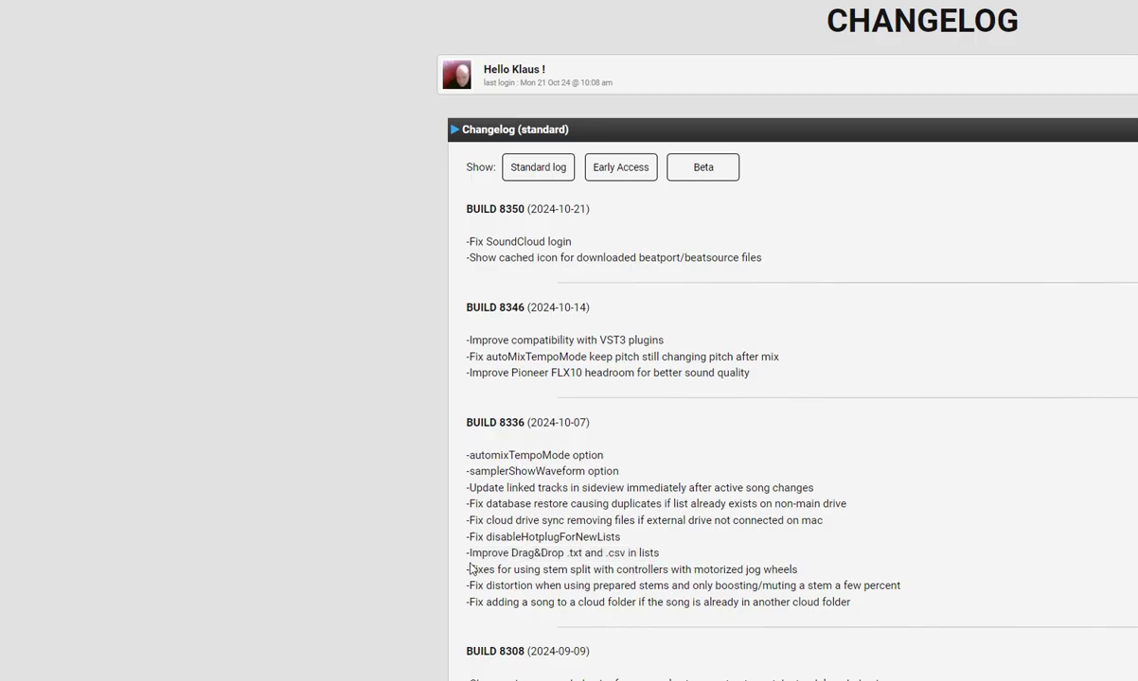
left_click_drag(467, 553, 681, 553)
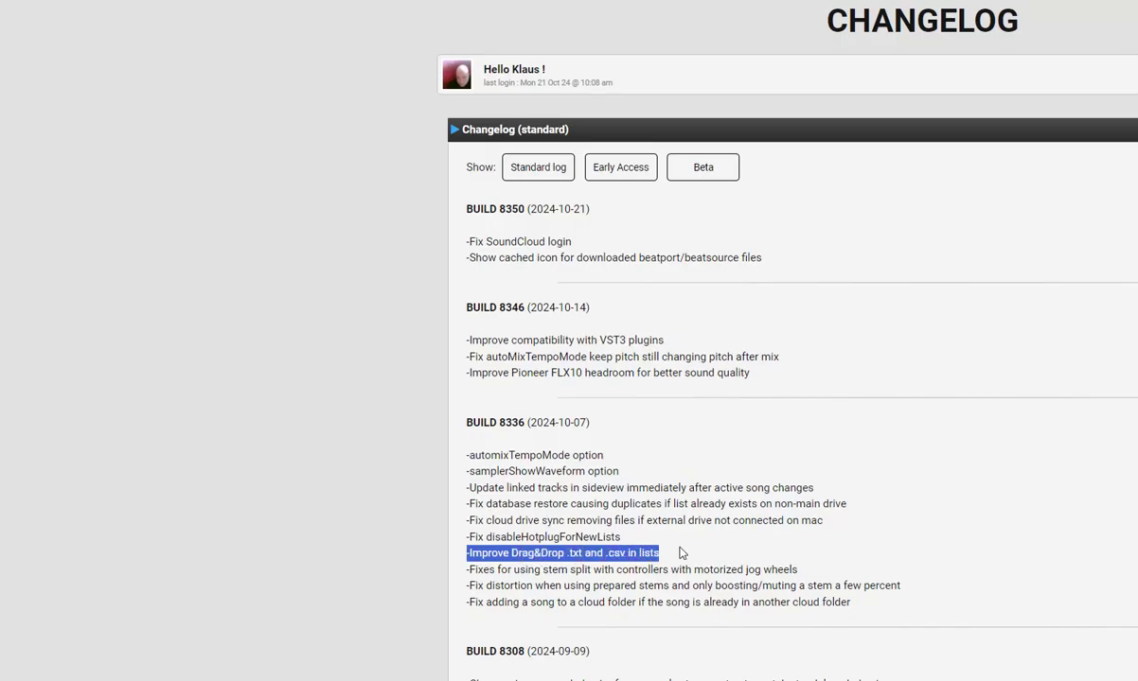
left_click(606, 433)
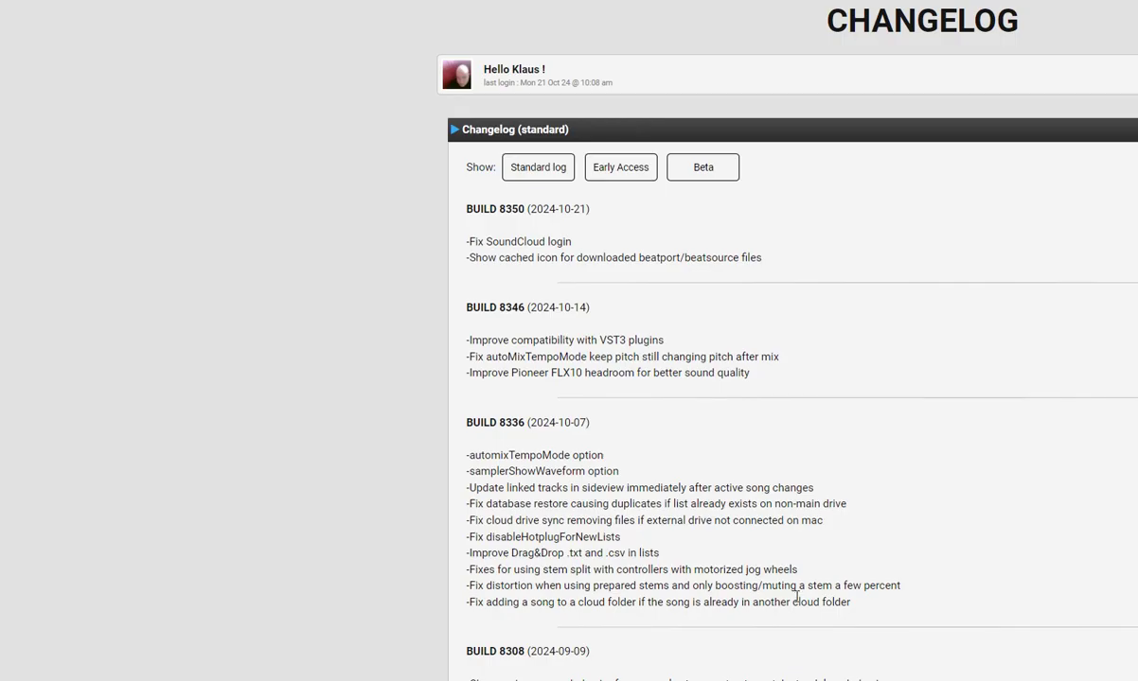
key("alt+Tab")
key("Tab")
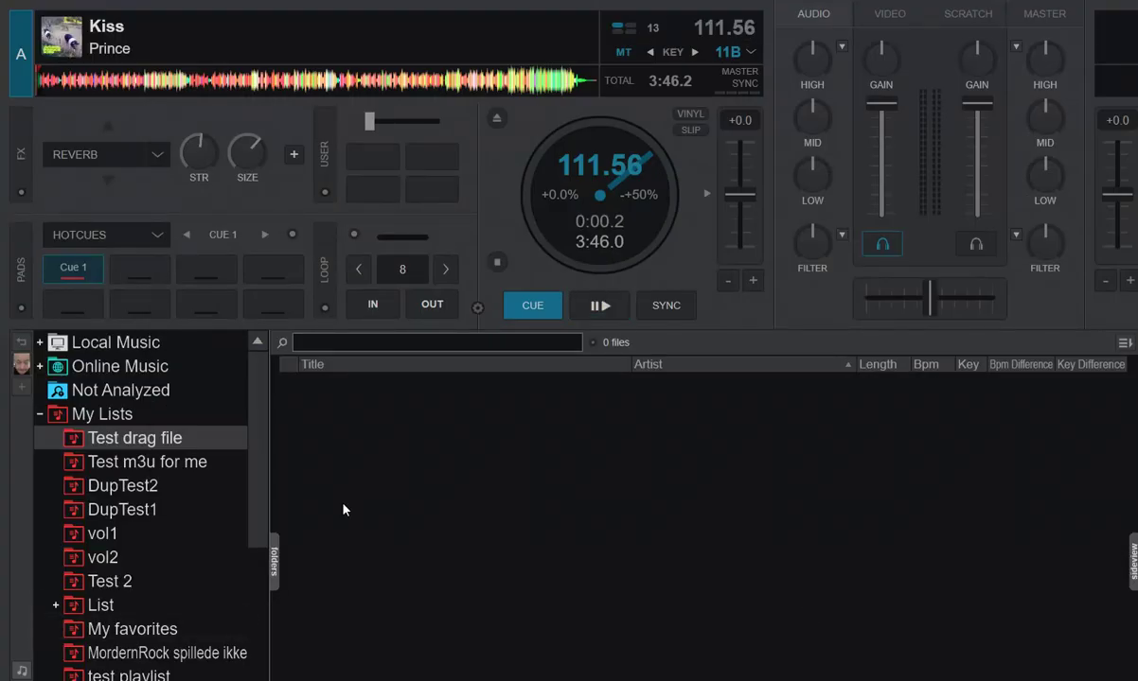
Open MakeMyListOld.txt from the TS folder to check its three songs, then close it.
key("alt+Tab")
key("Tab")
key("Tab")
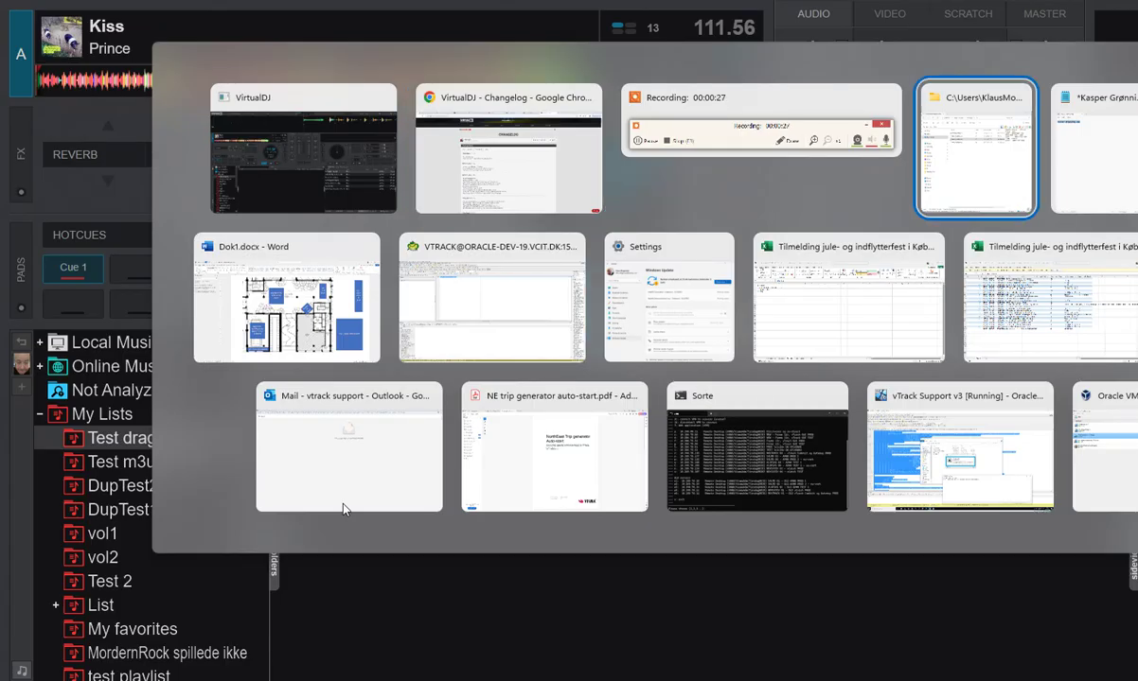
left_click(788, 405)
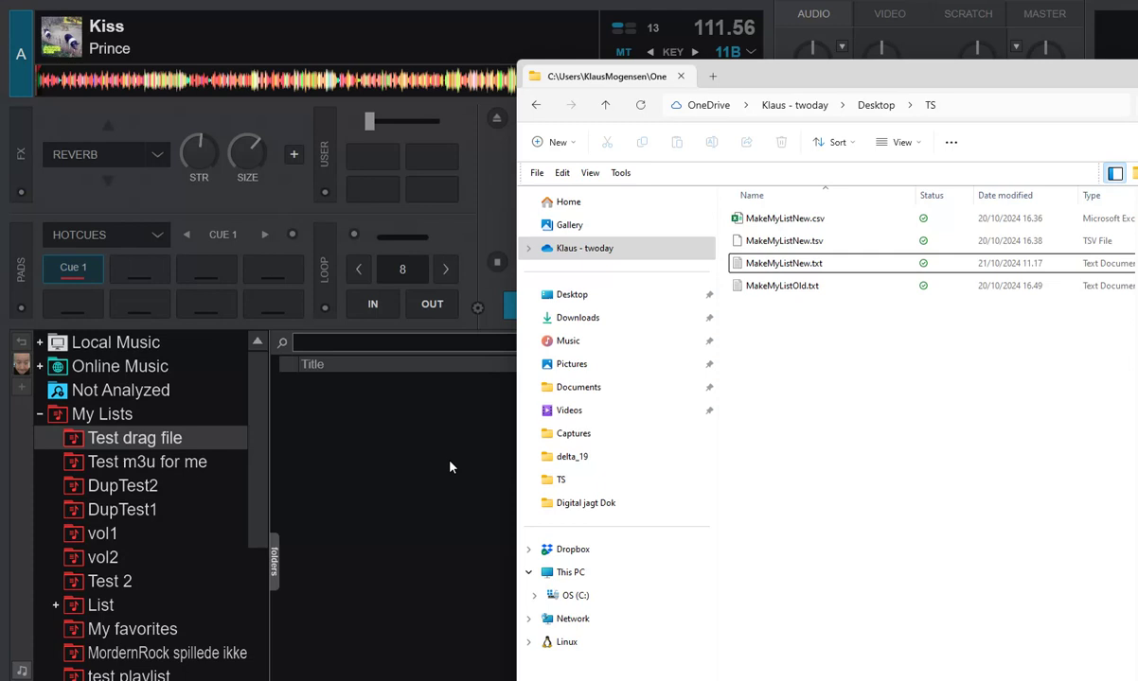
left_click(791, 294)
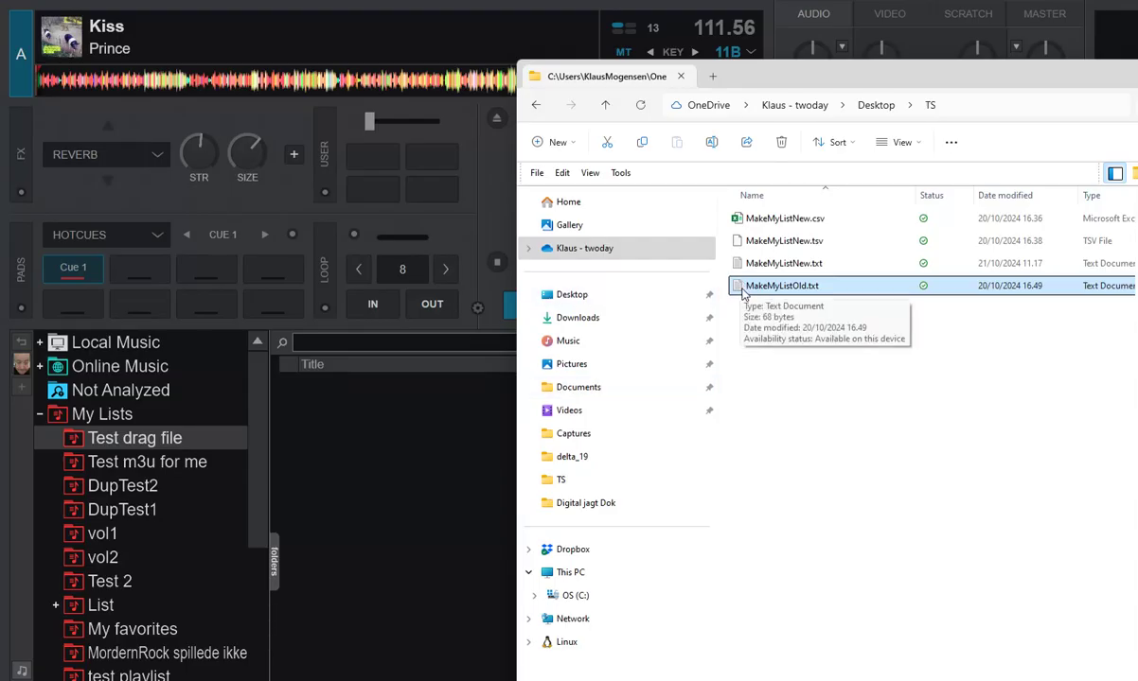
double_click(743, 287)
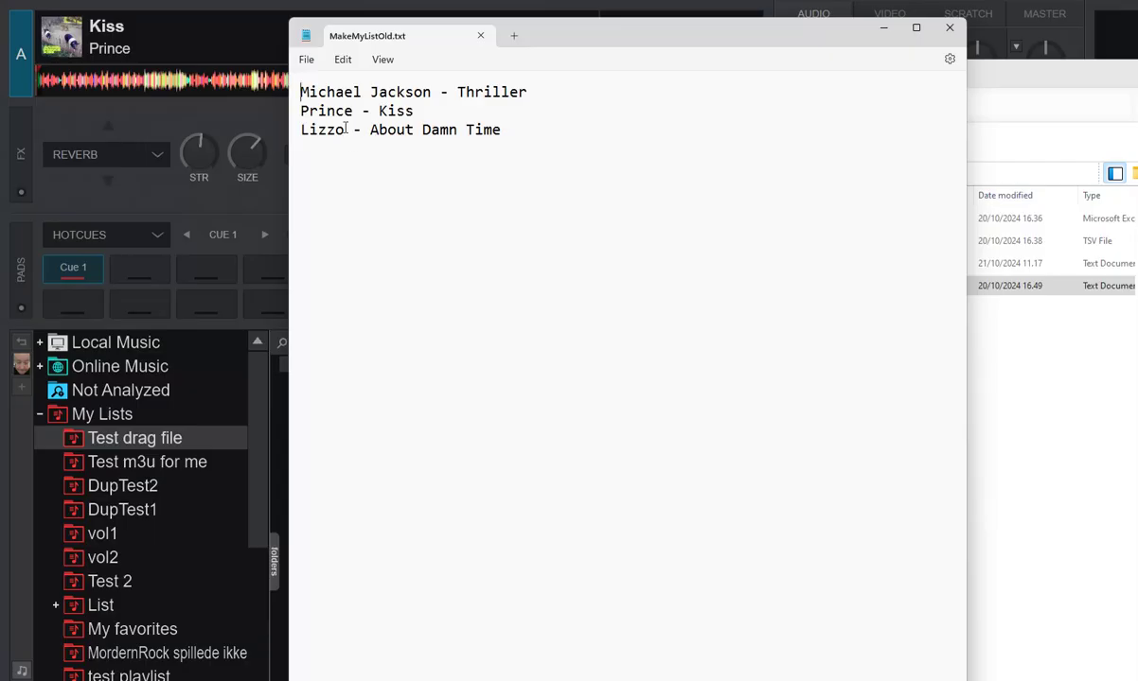
left_click(948, 28)
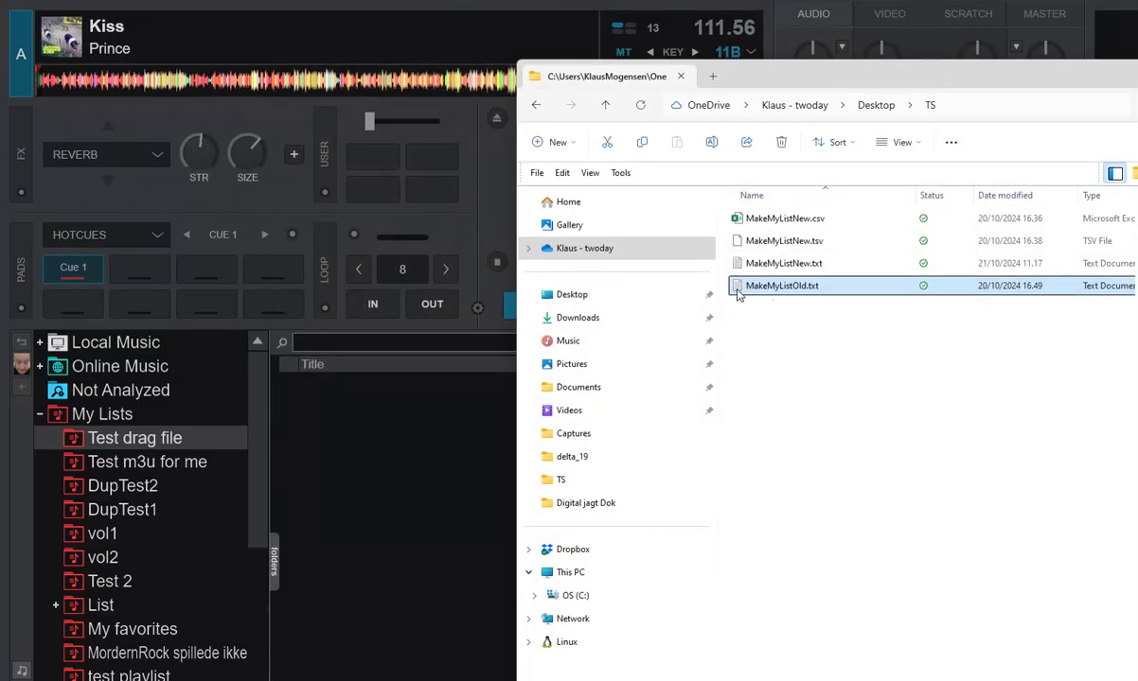
Drag MakeMyListOld.txt onto Test drag file, then load About Damn Time, THRILLER and Kiss onto deck A.
left_click_drag(737, 295, 387, 461)
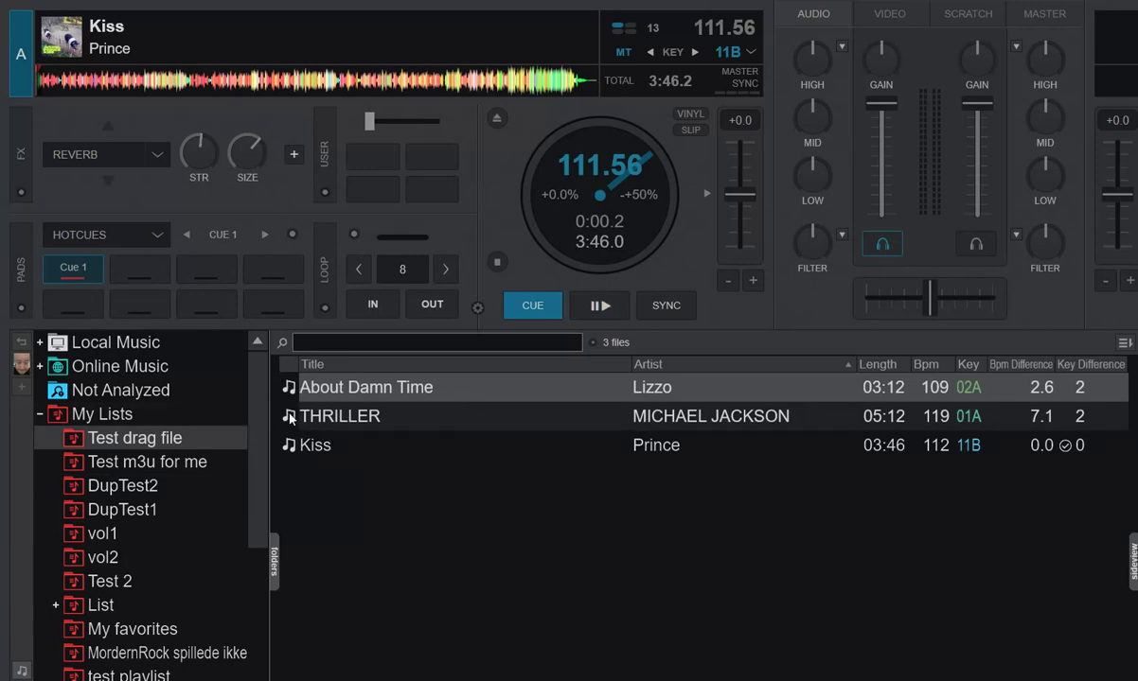
left_click_drag(335, 383, 383, 208)
left_click_drag(336, 409, 543, 217)
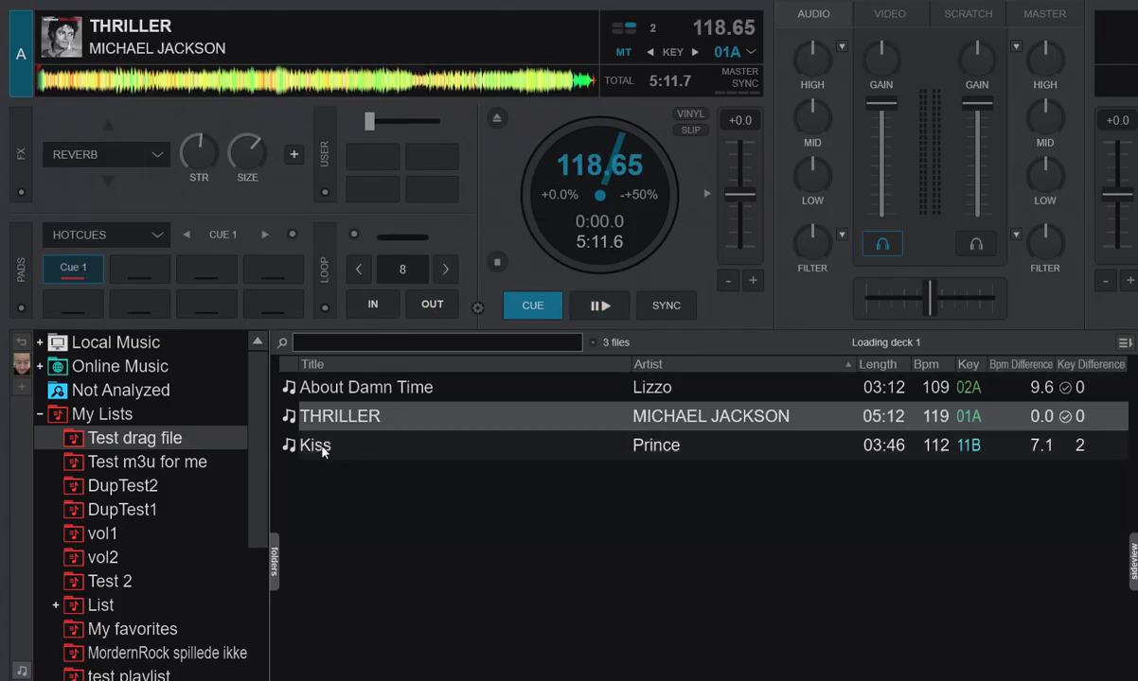
left_click_drag(323, 447, 594, 222)
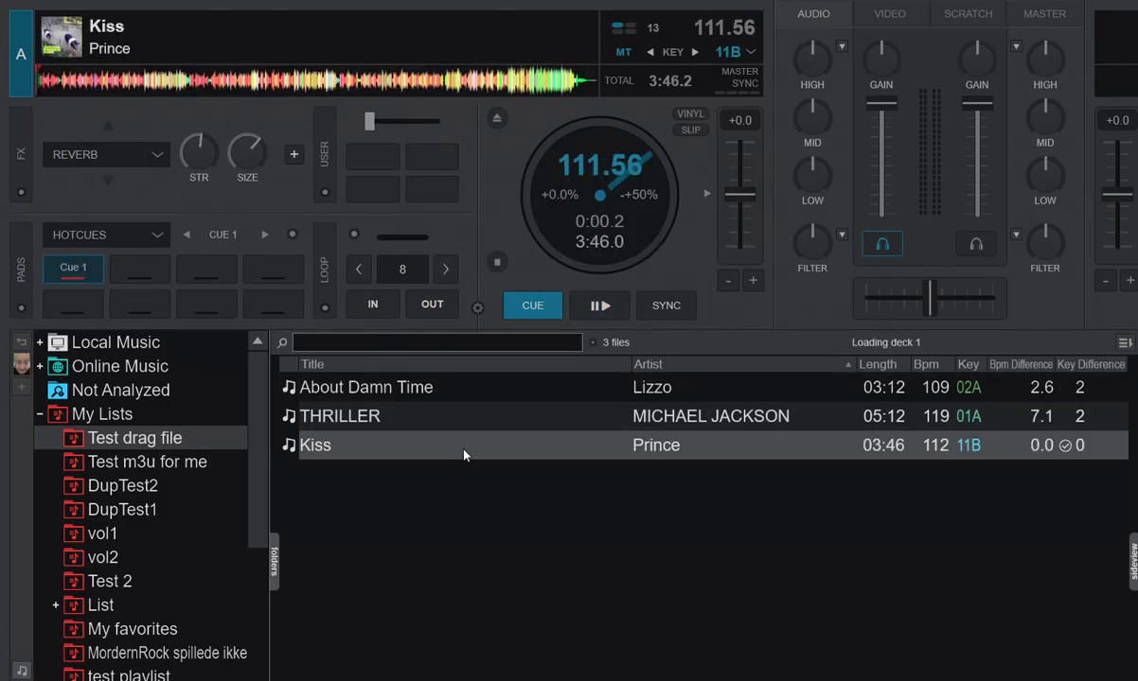
Search the library for 'thriller', then clear the search box.
left_click(351, 422)
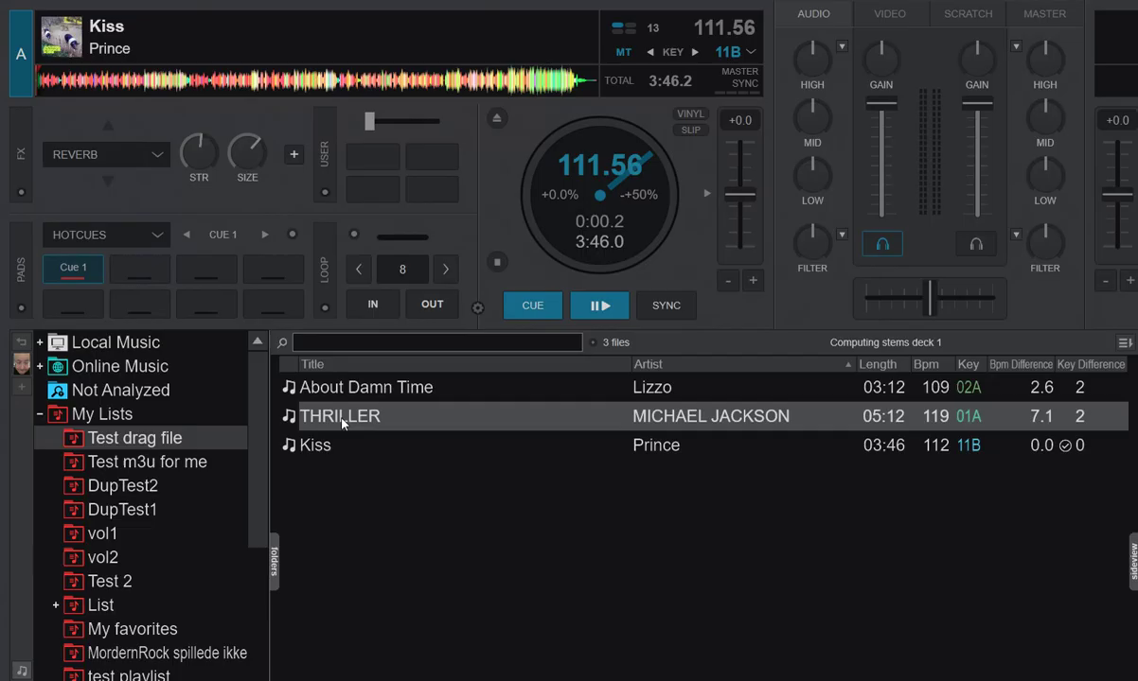
left_click(338, 343)
type("thriller")
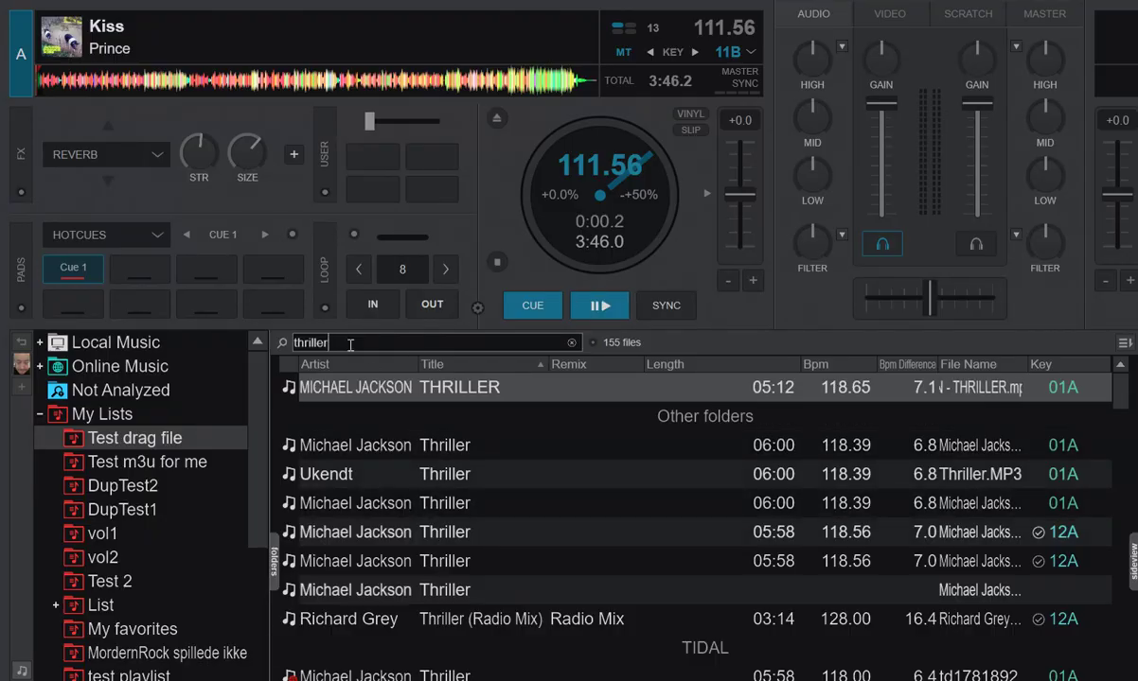
left_click_drag(427, 343, 289, 343)
key("BackSpace")
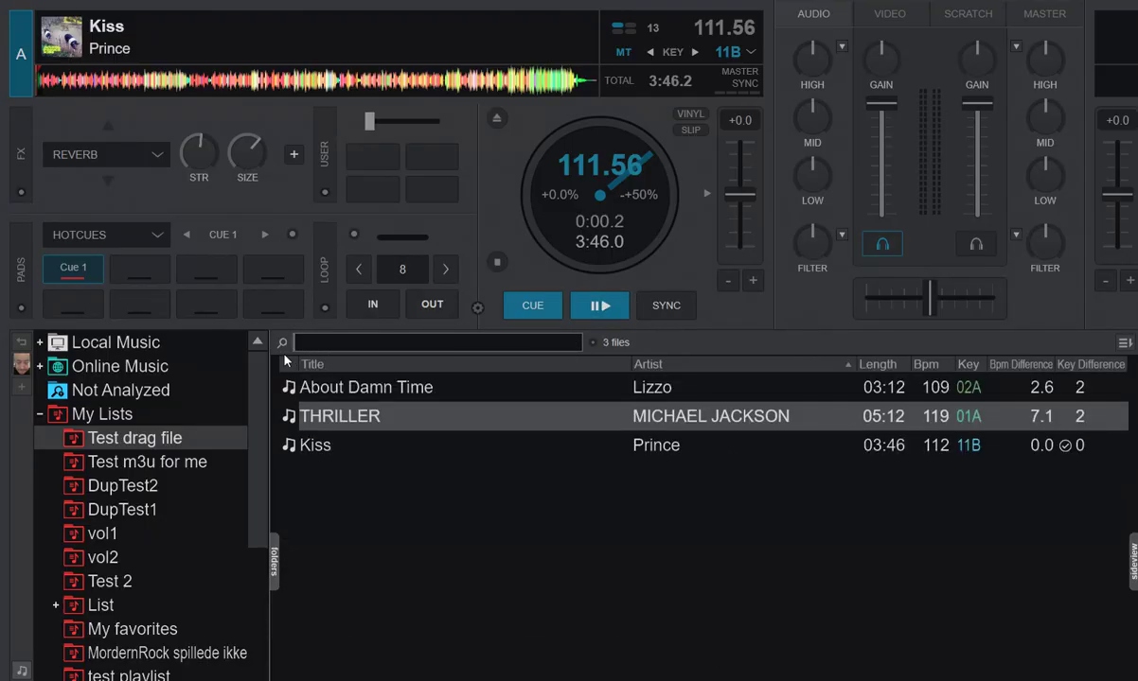
right_click(331, 421)
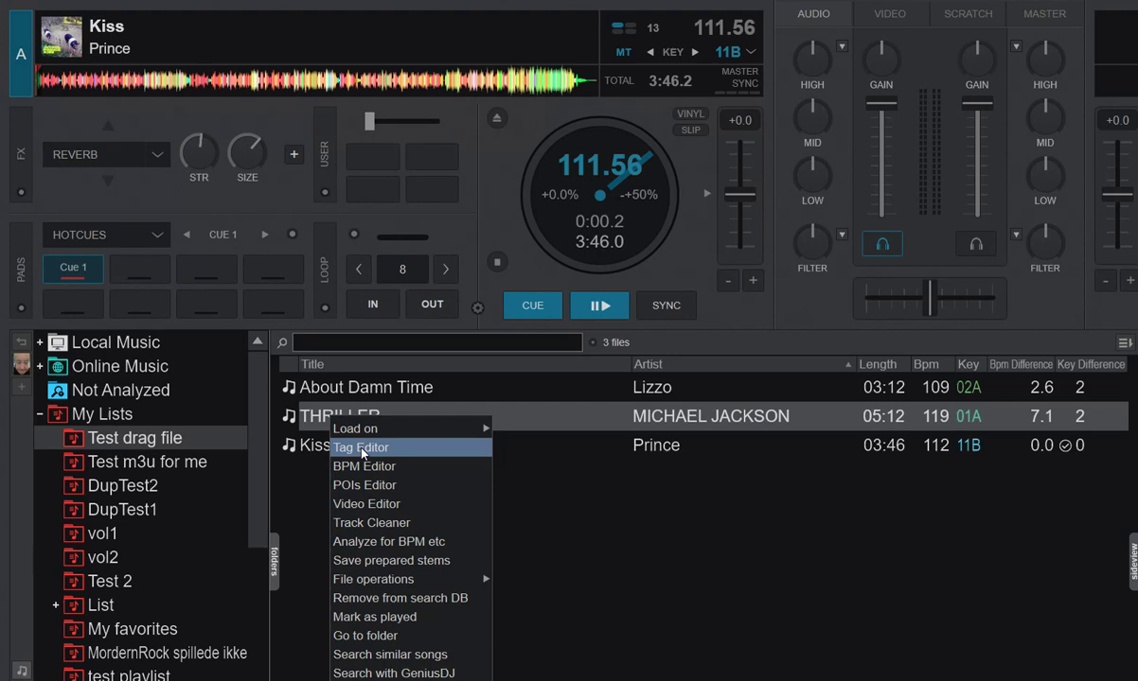
left_click(339, 421)
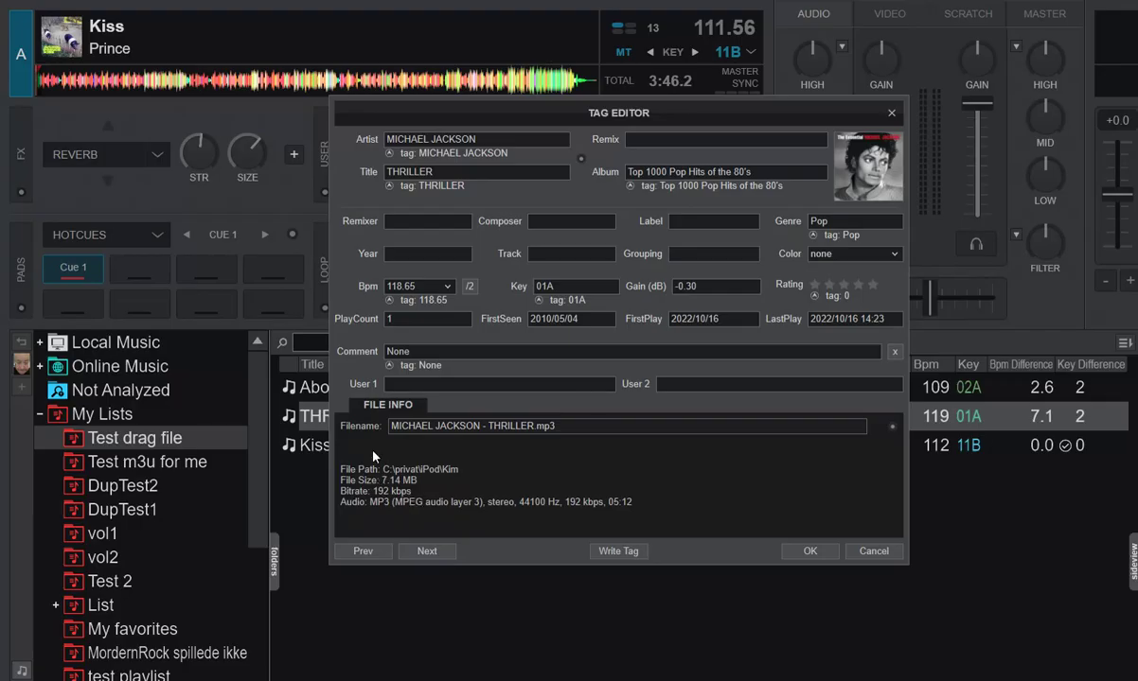
left_click(891, 113)
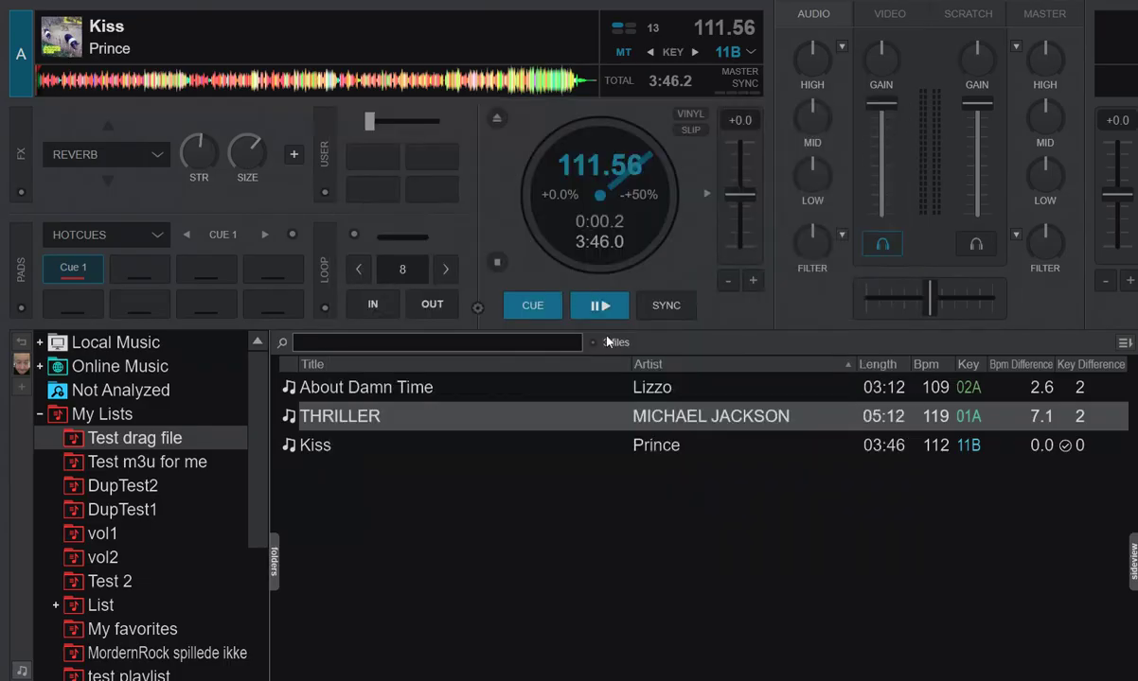
Delete all three tracks from the Test drag file list.
left_click(347, 452)
left_click(401, 393, "shift")
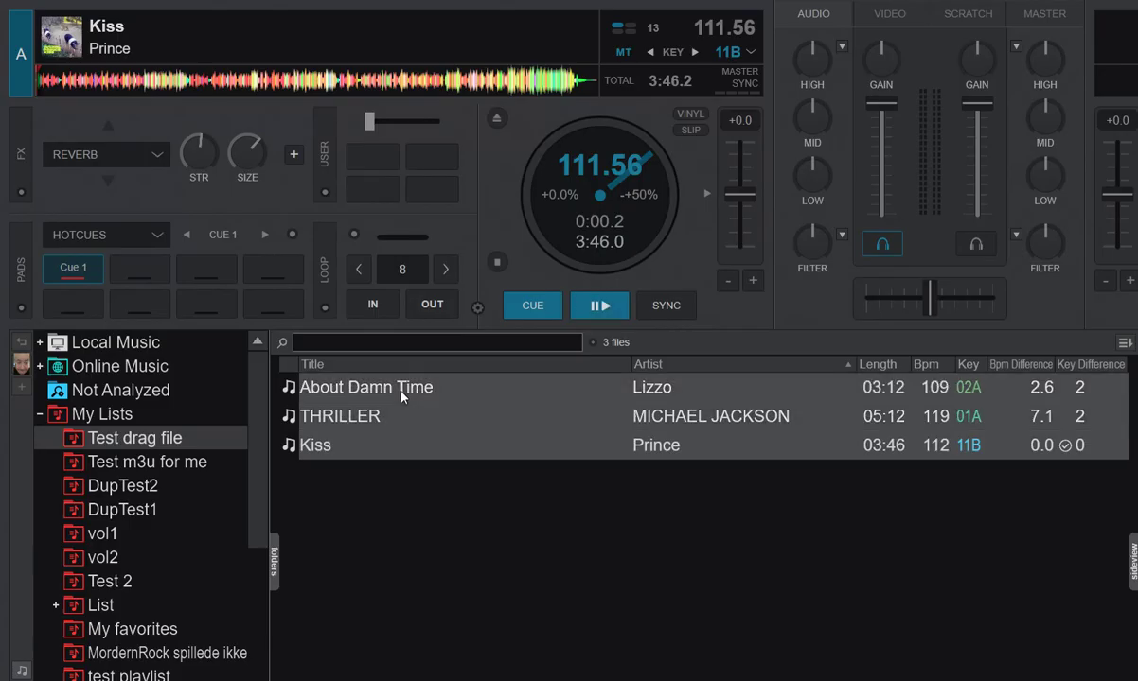
key("Delete")
Review MakeMyListNew.txt's seven song lines in Notepad, including the Lizzo entries, then minimise it.
key("alt+Tab")
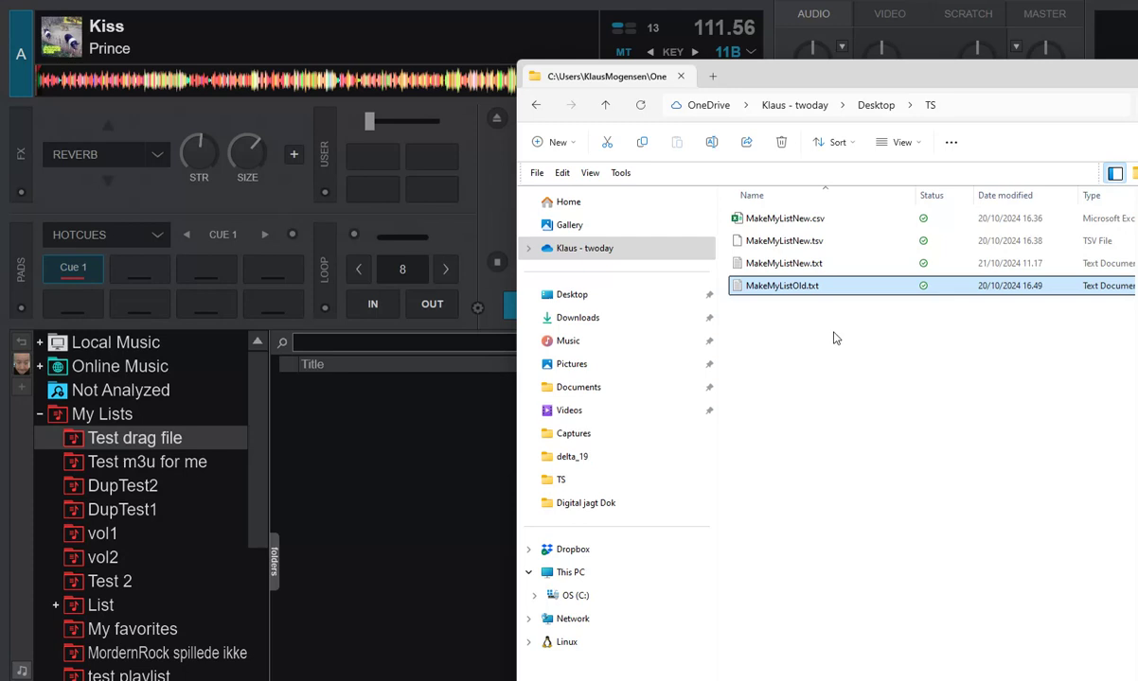
left_click(762, 256)
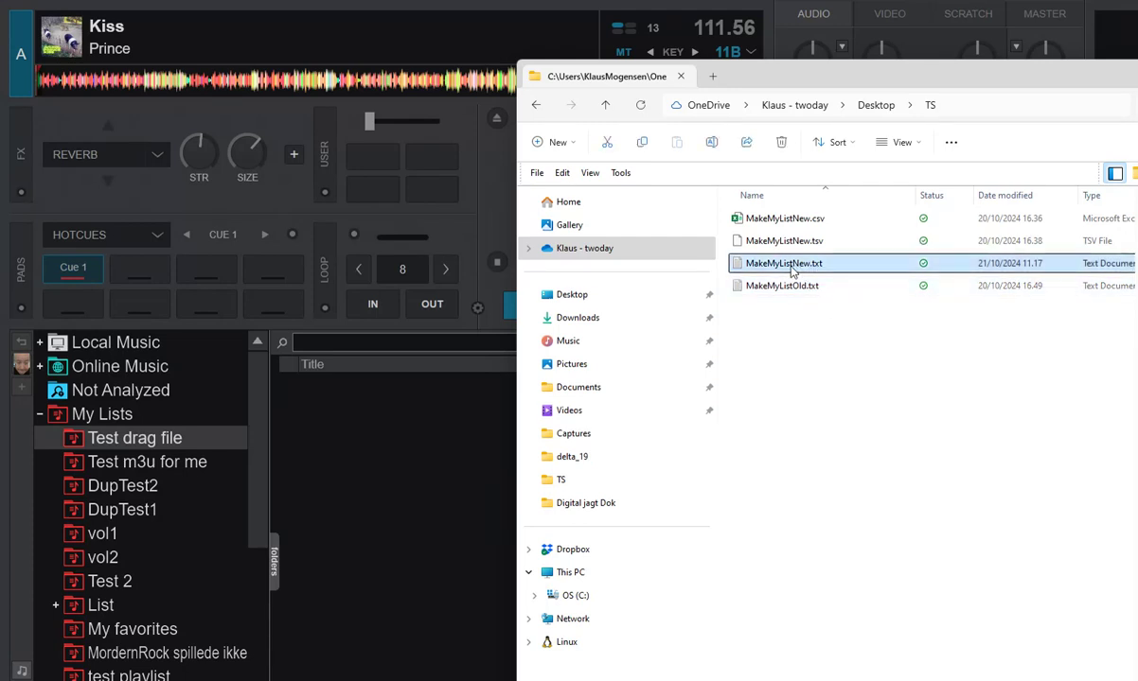
key("Return")
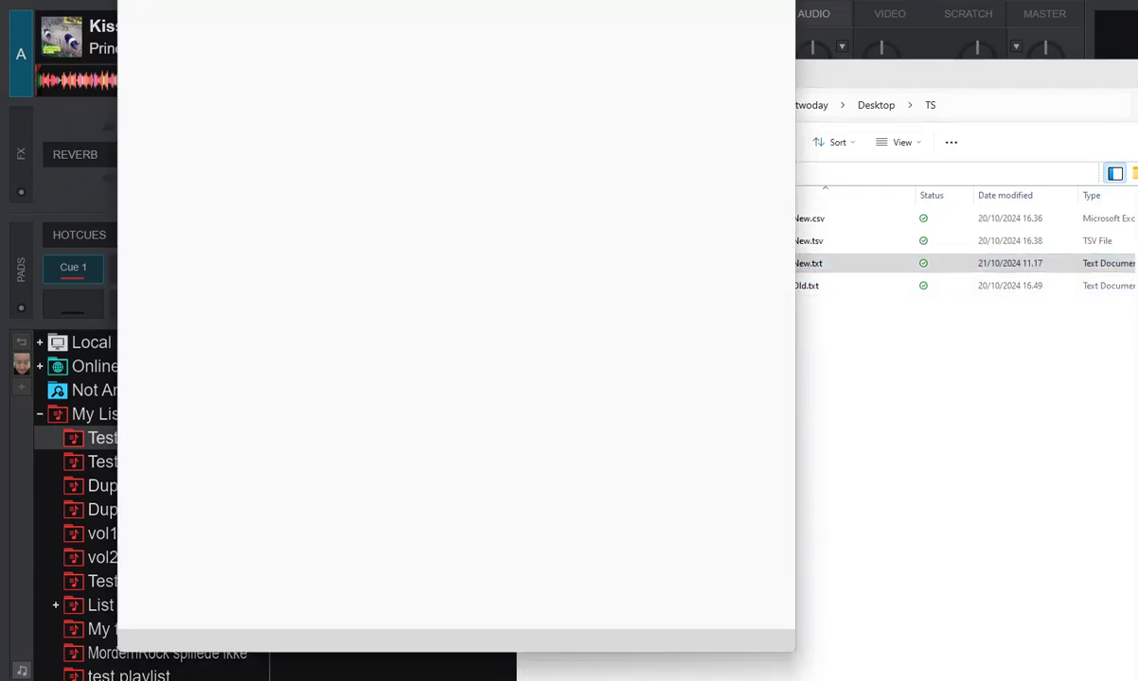
left_click_drag(519, 0, 574, 101)
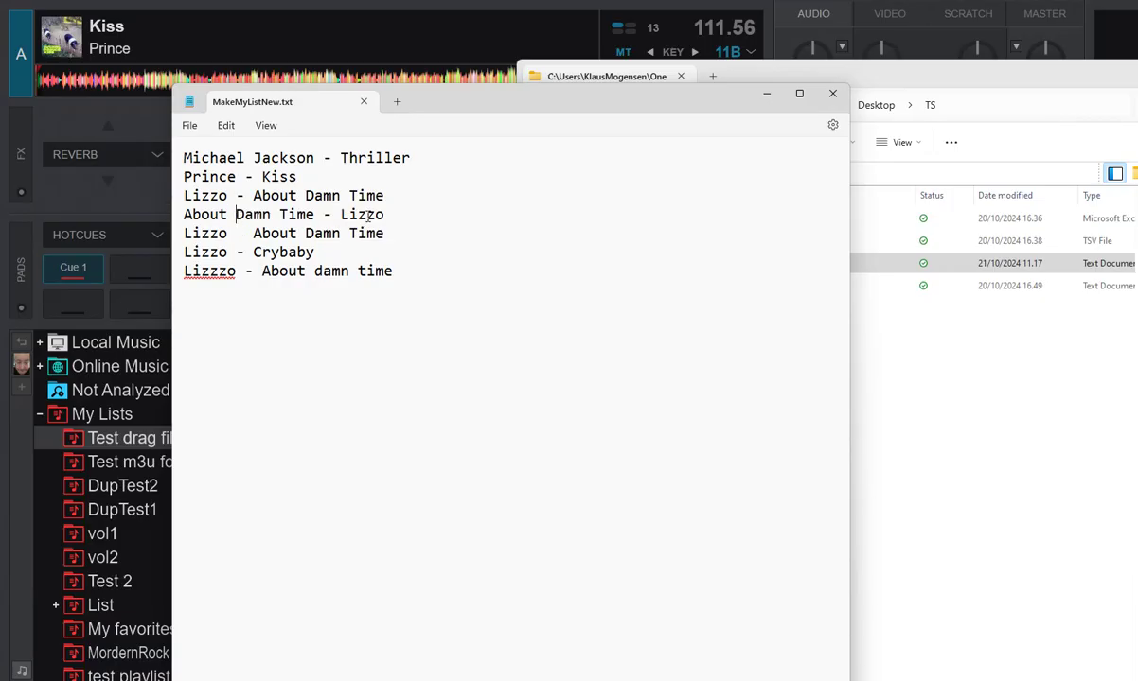
left_click(227, 233)
left_click(767, 92)
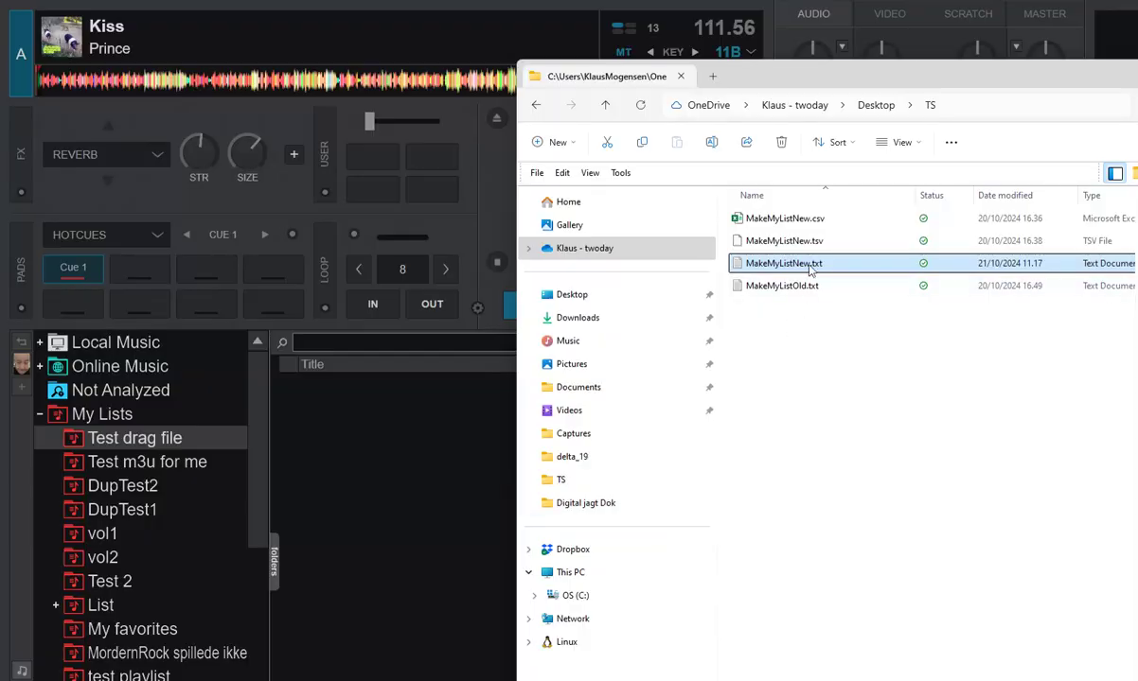
Drag MakeMyListNew.txt onto Test drag file, adding seven entries, then return to File Explorer.
left_click_drag(776, 267, 416, 484)
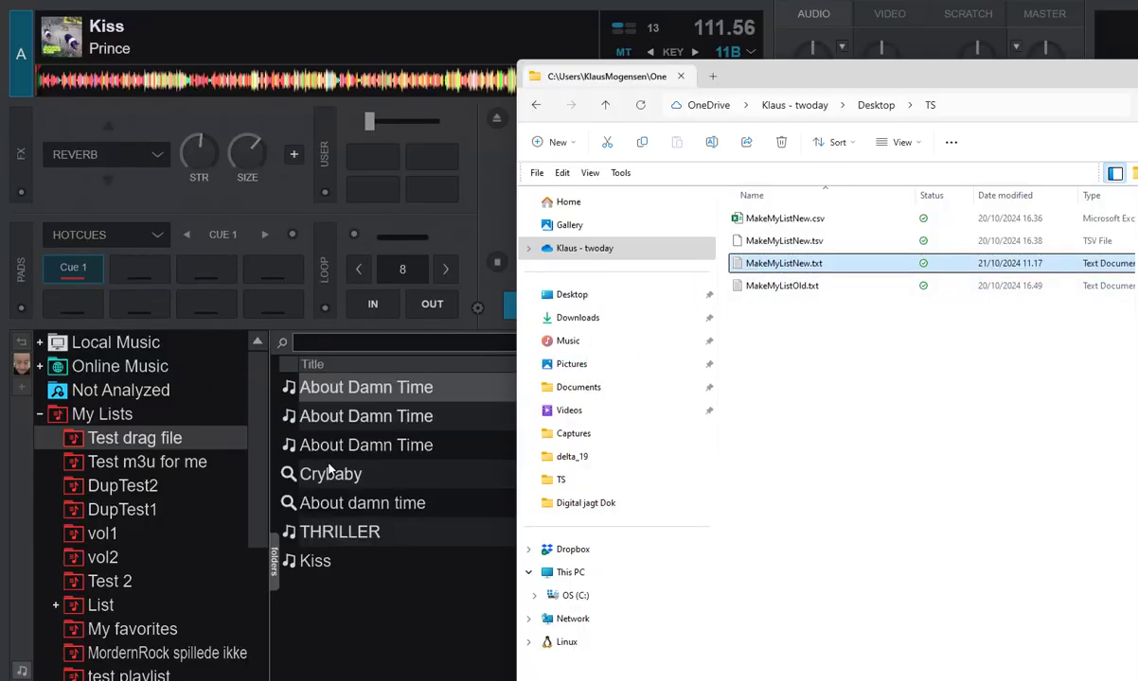
left_click(338, 634)
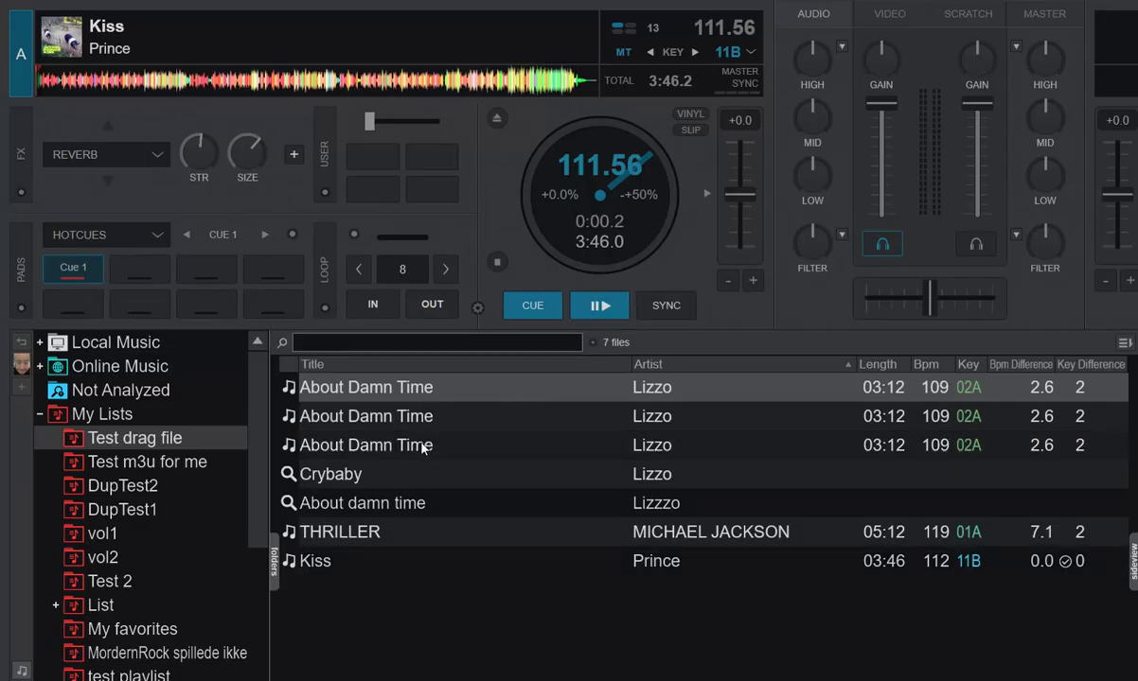
key("alt+Tab")
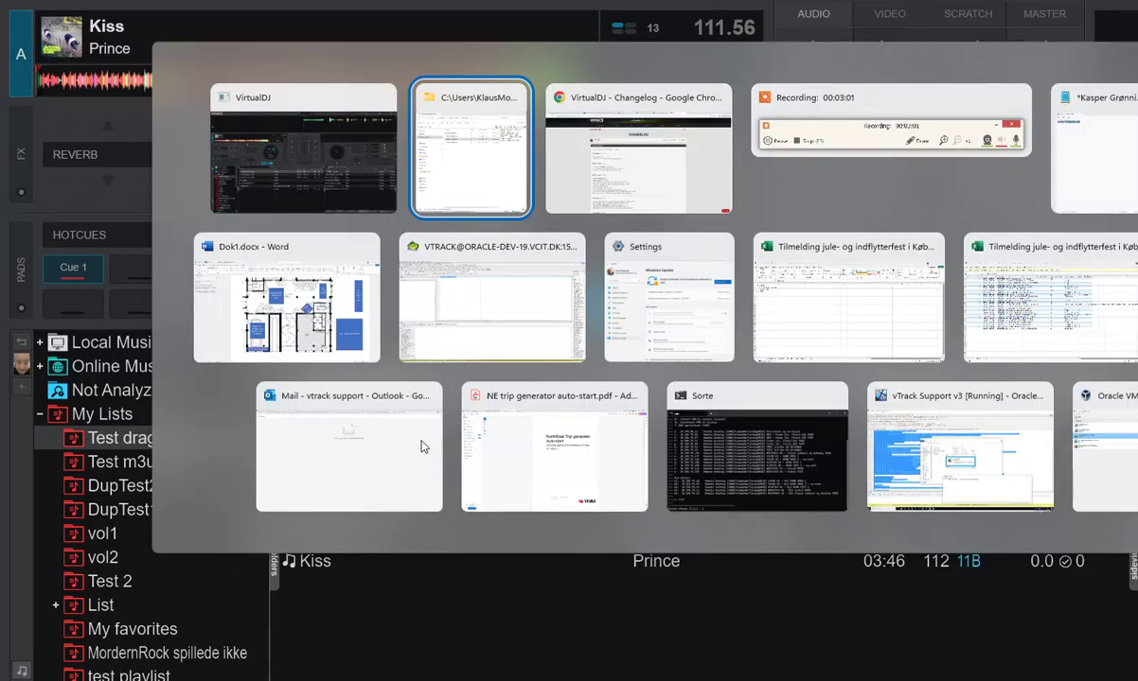
key("alt+Tab")
key("Tab")
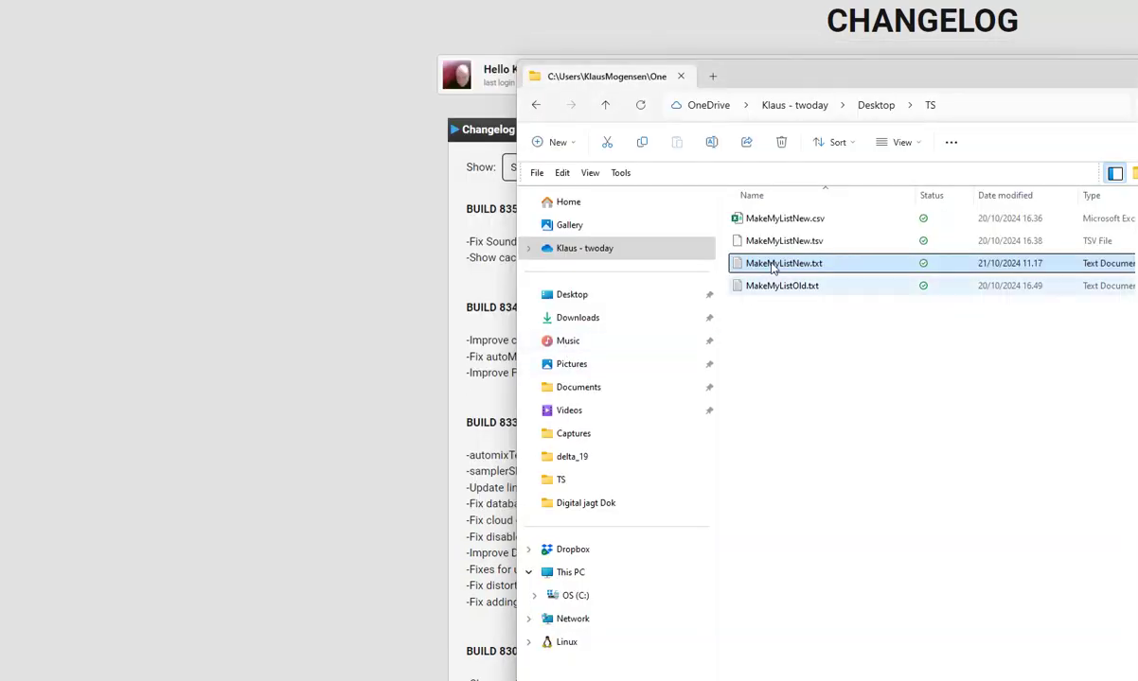
Reopen MakeMyListNew.txt to inspect line 5's Lizzo entry, then switch back to VirtualDJ.
left_click(787, 263)
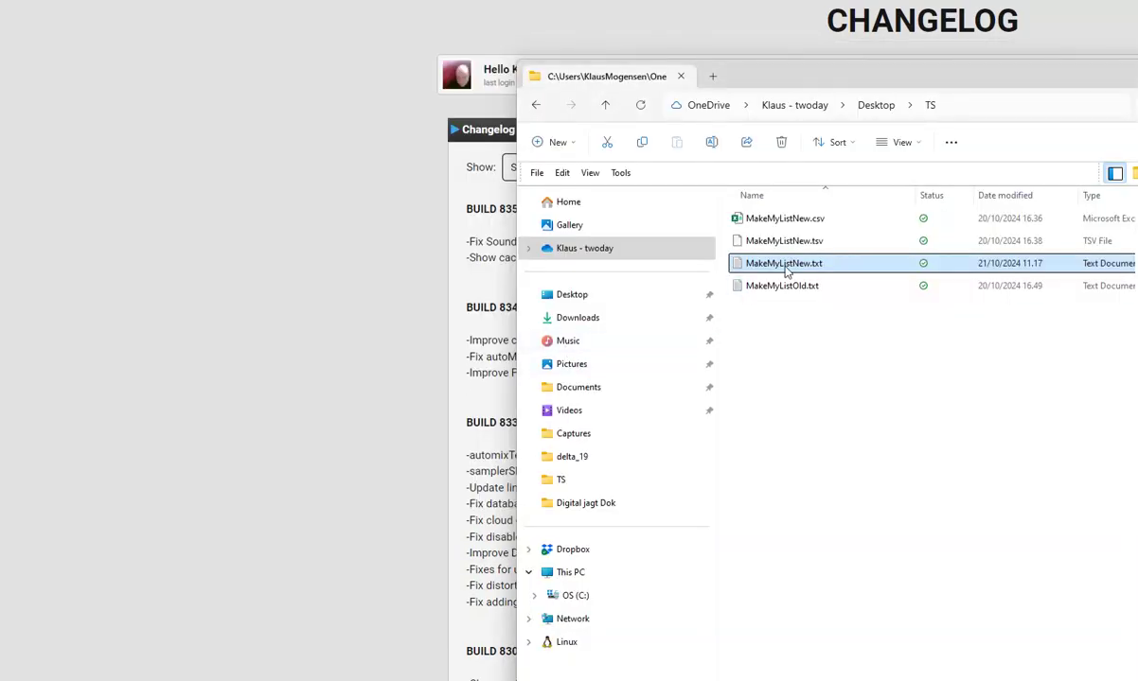
double_click(785, 268)
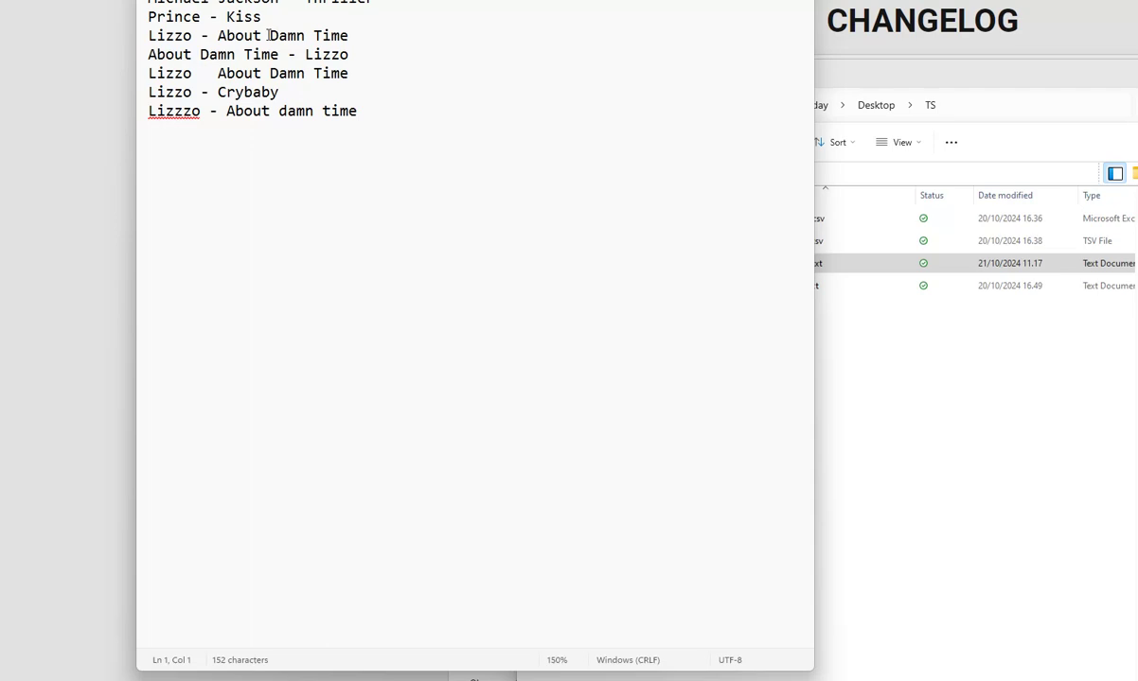
left_click(199, 73)
key("alt+Tab")
key("alt+Tab")
key("alt+Tab")
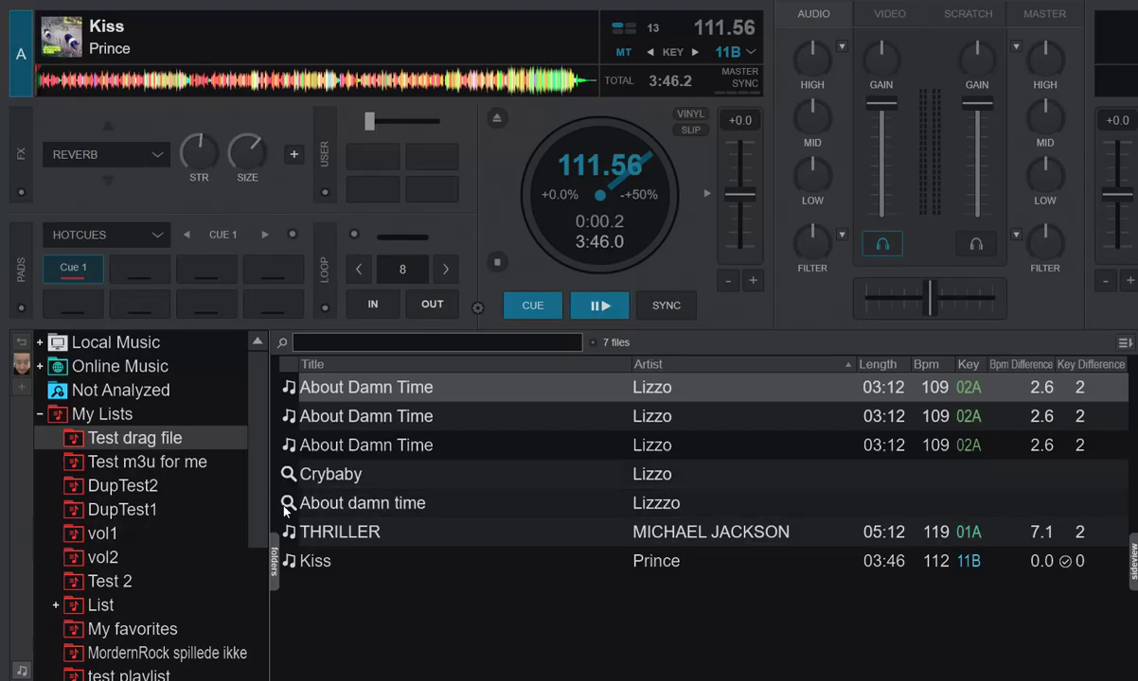
mouse_move(287, 504)
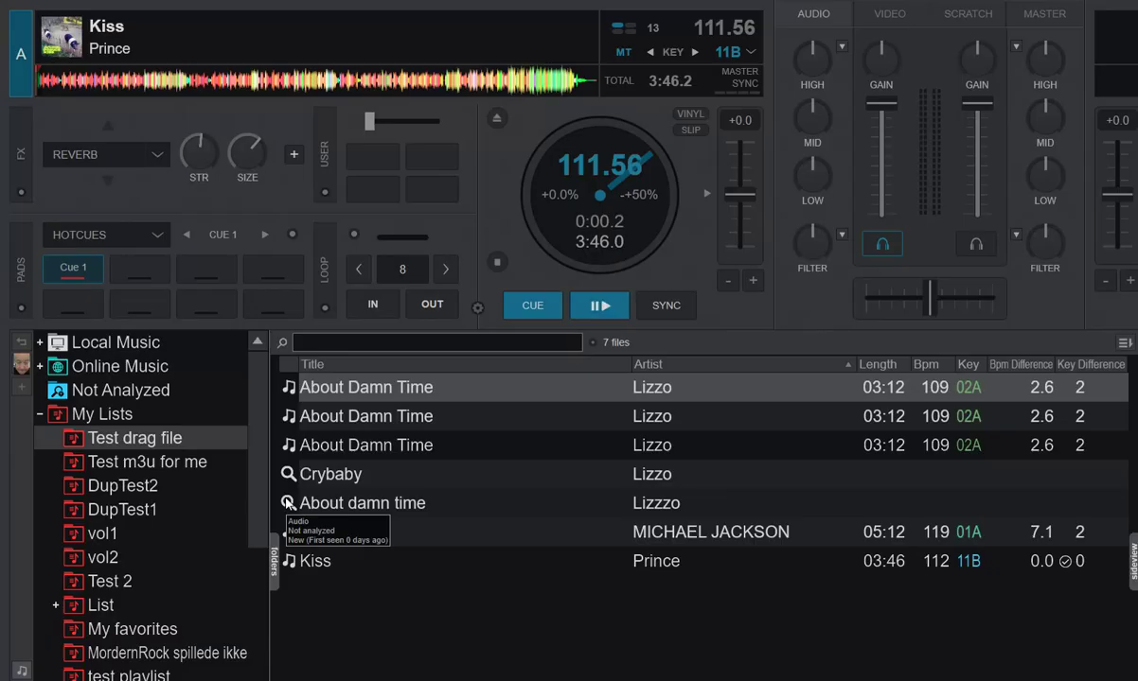
left_click(288, 503)
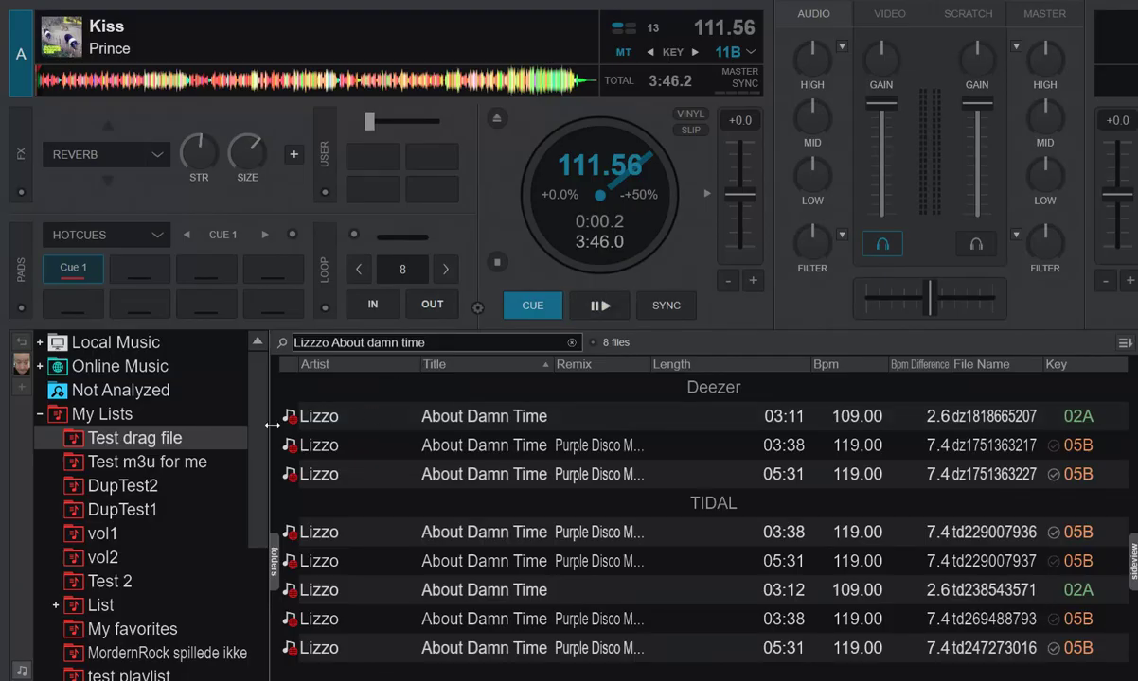
left_click(502, 347)
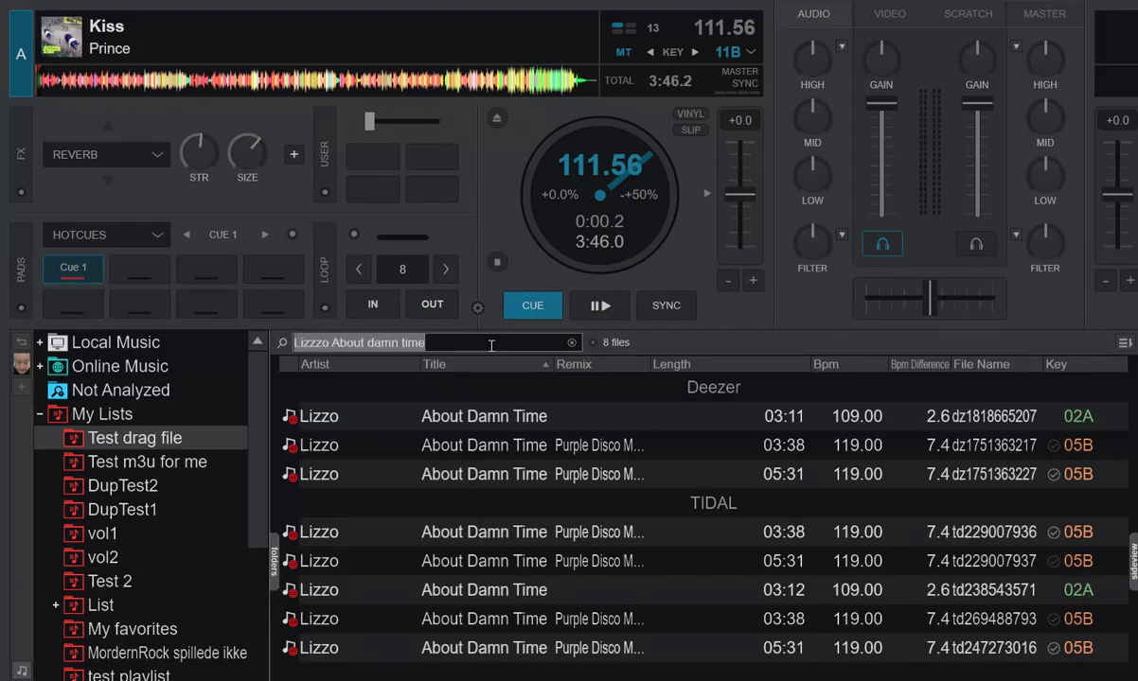
key("BackSpace")
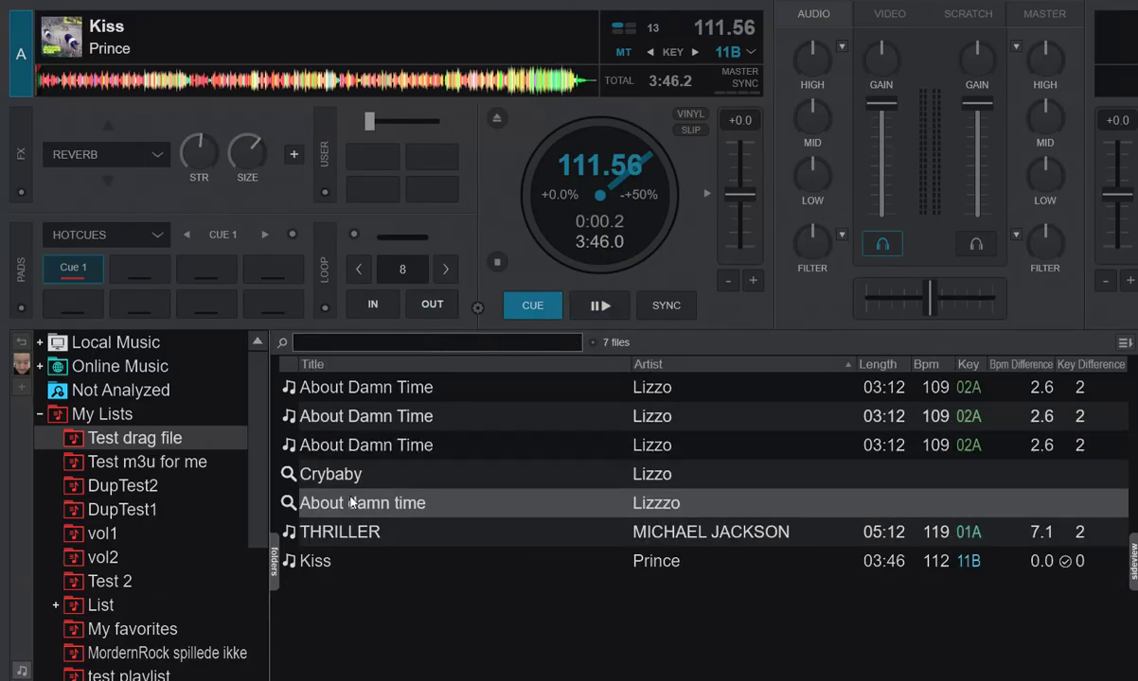
Search online for Crybaby and add the TIDAL result to Test drag file.
left_click(287, 477)
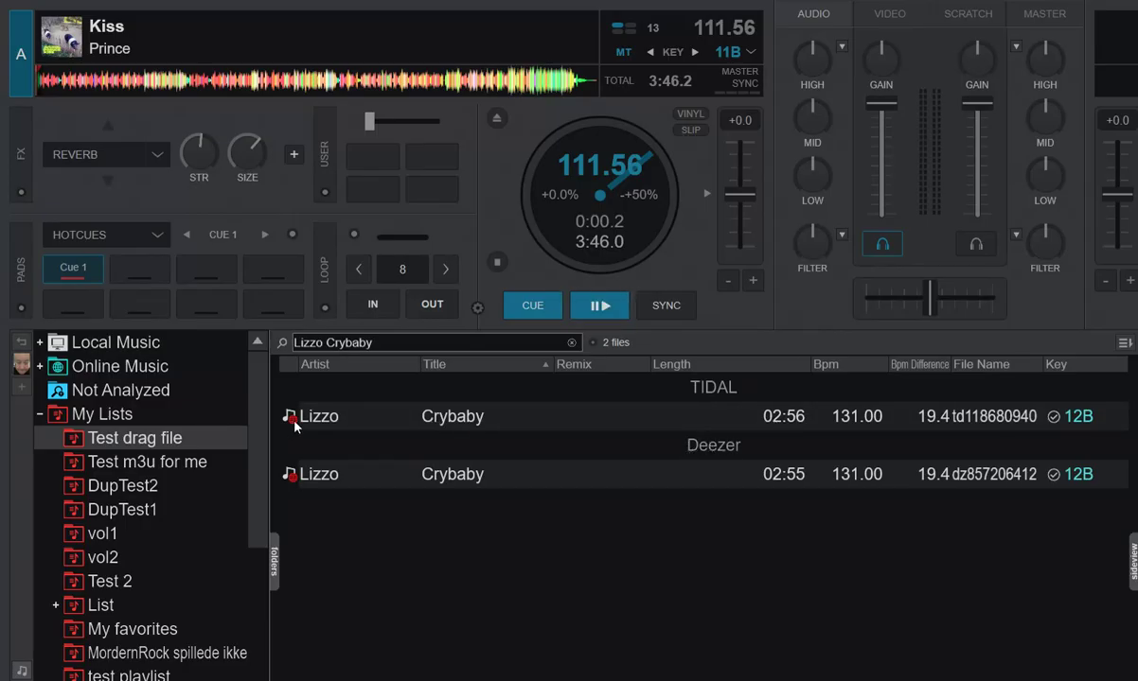
left_click_drag(294, 424, 157, 438)
left_click(157, 437)
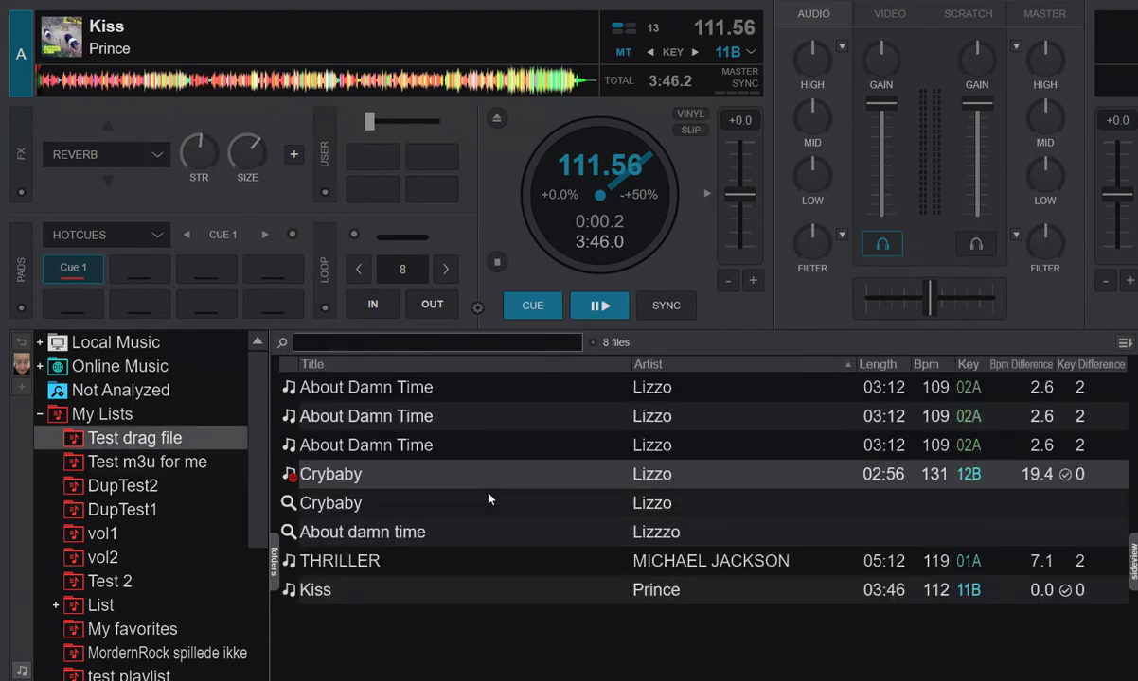
Delete the unmatched Crybaby and About damn time entries from the list.
left_click(406, 504)
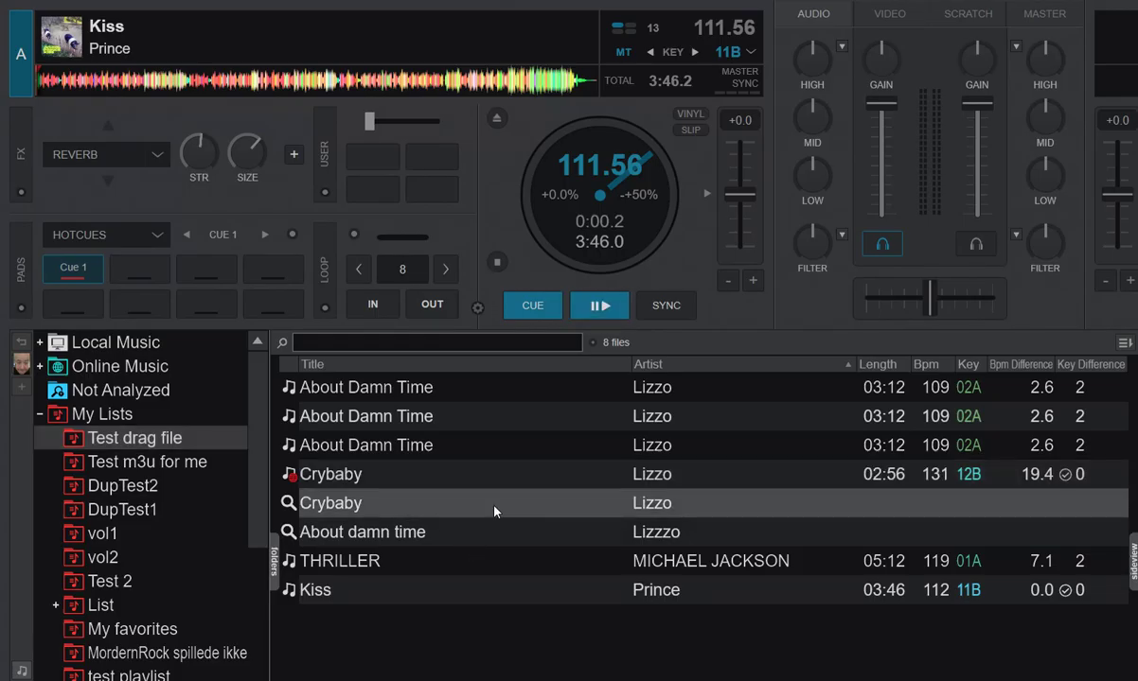
key("Delete")
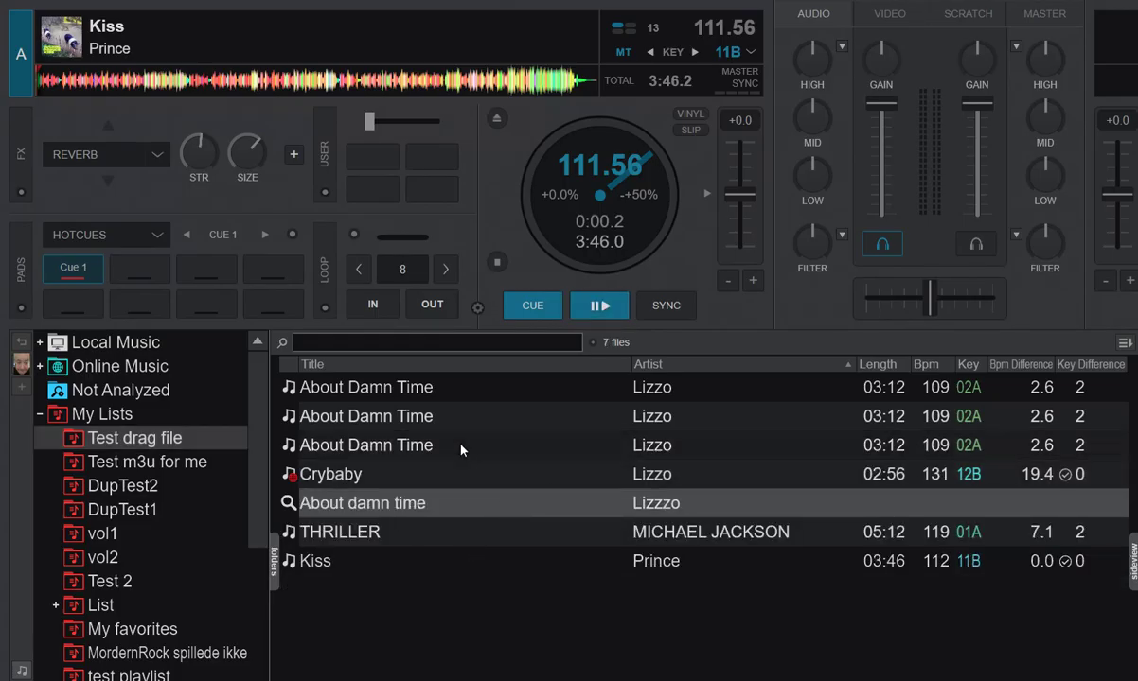
key("Delete")
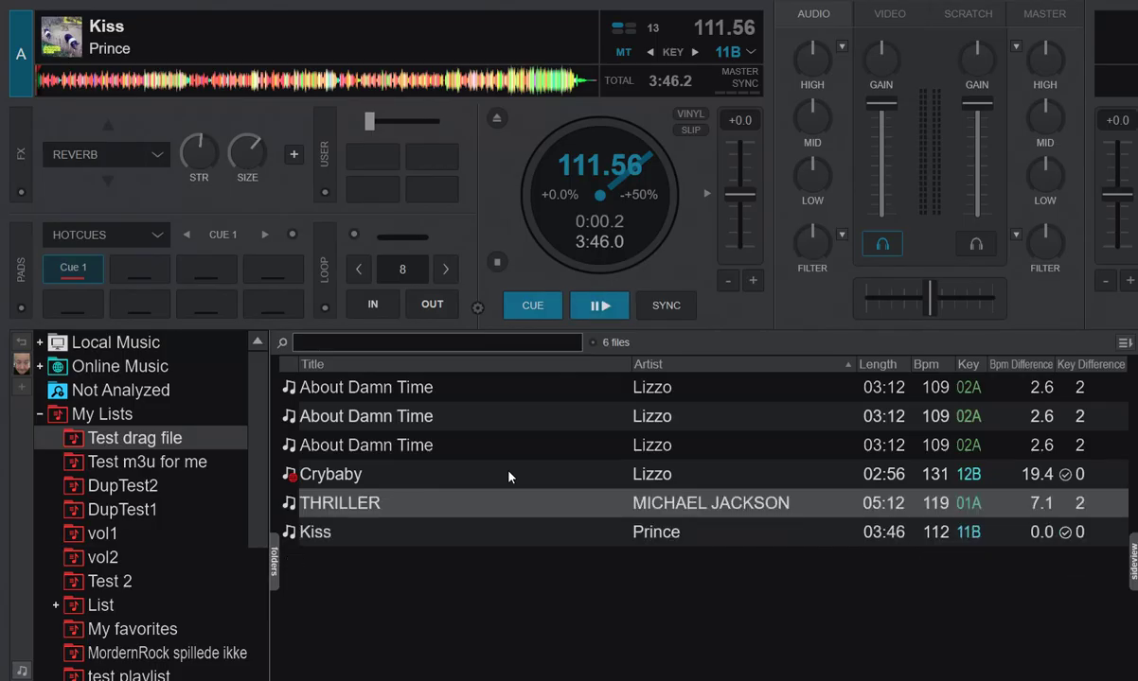
Load the matched Crybaby onto deck A, then select all tracks and delete them from Test drag file.
left_click(345, 484)
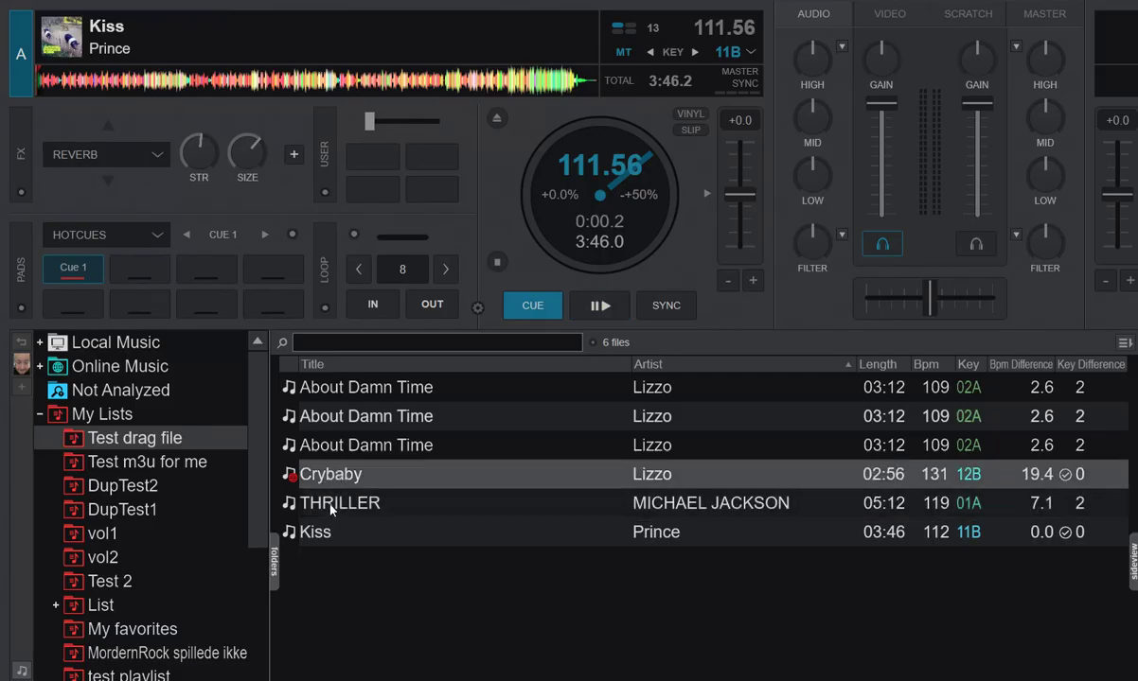
left_click_drag(344, 480, 568, 178)
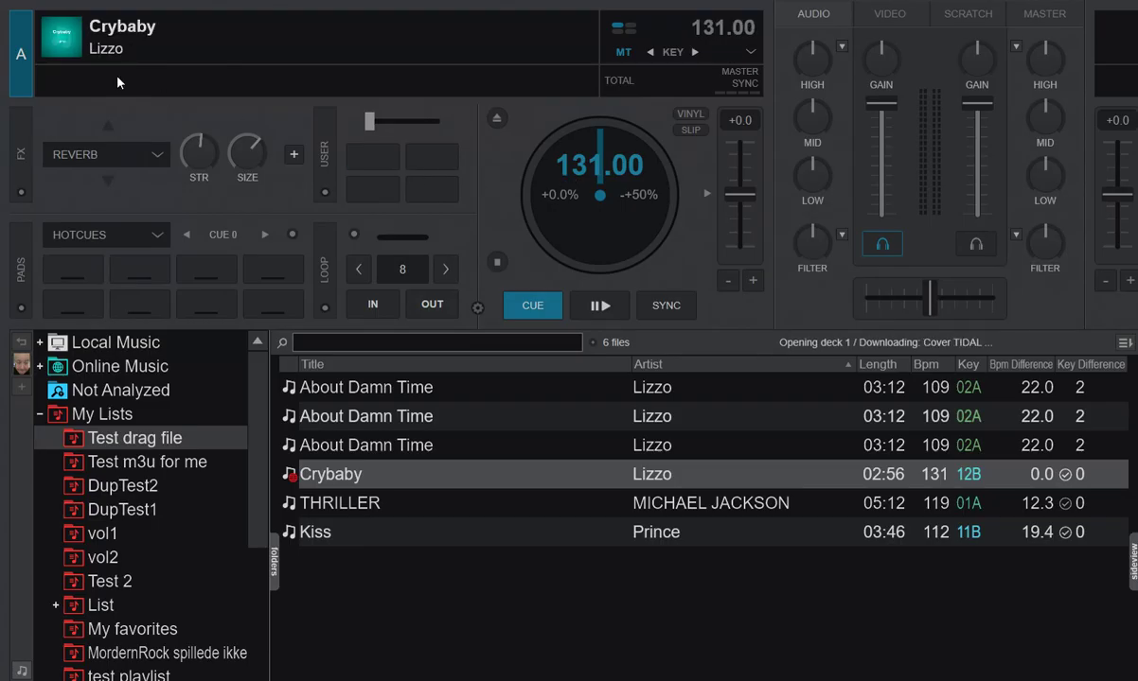
left_click(410, 448)
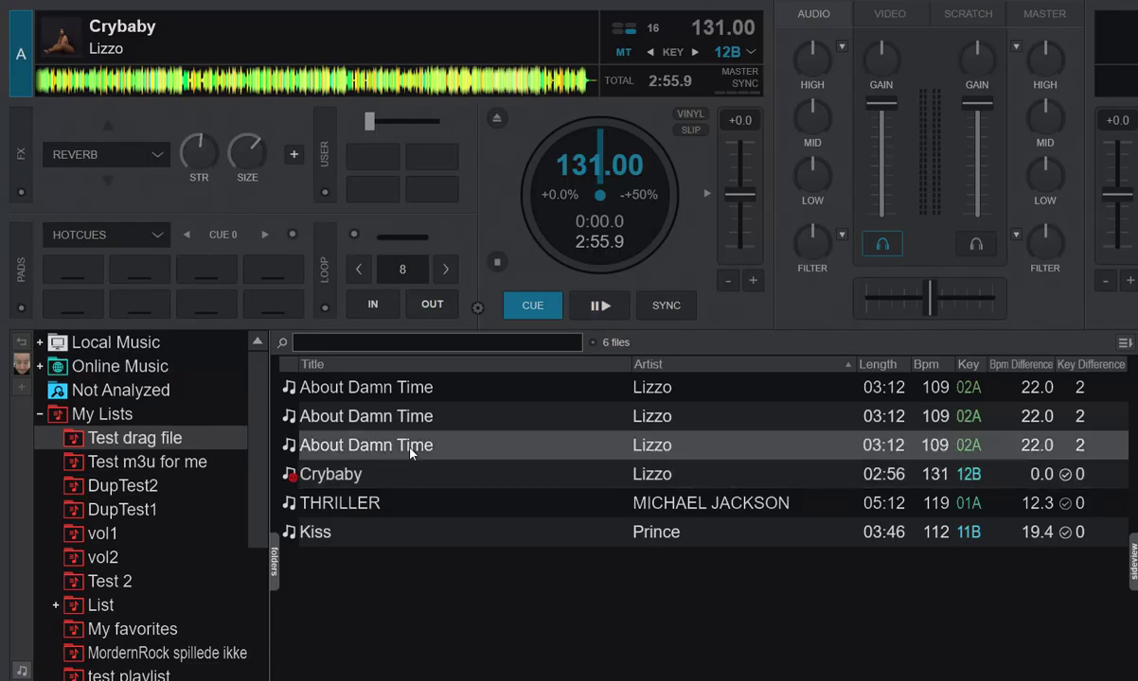
key("ctrl+a")
key("Delete")
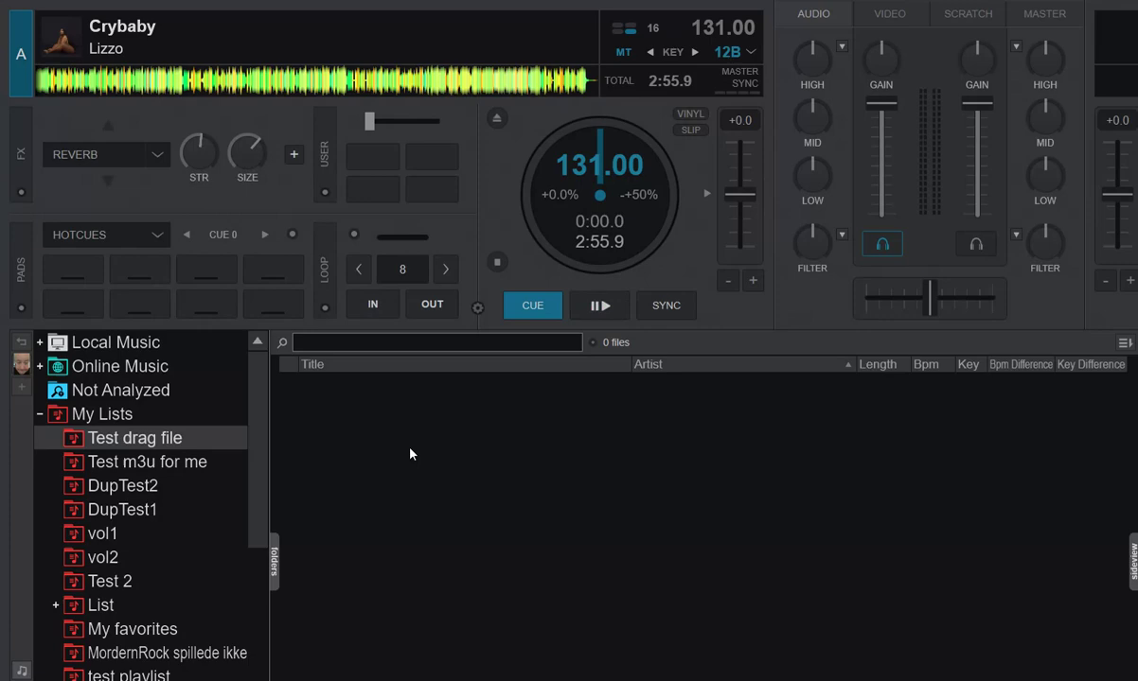
key("alt+Tab")
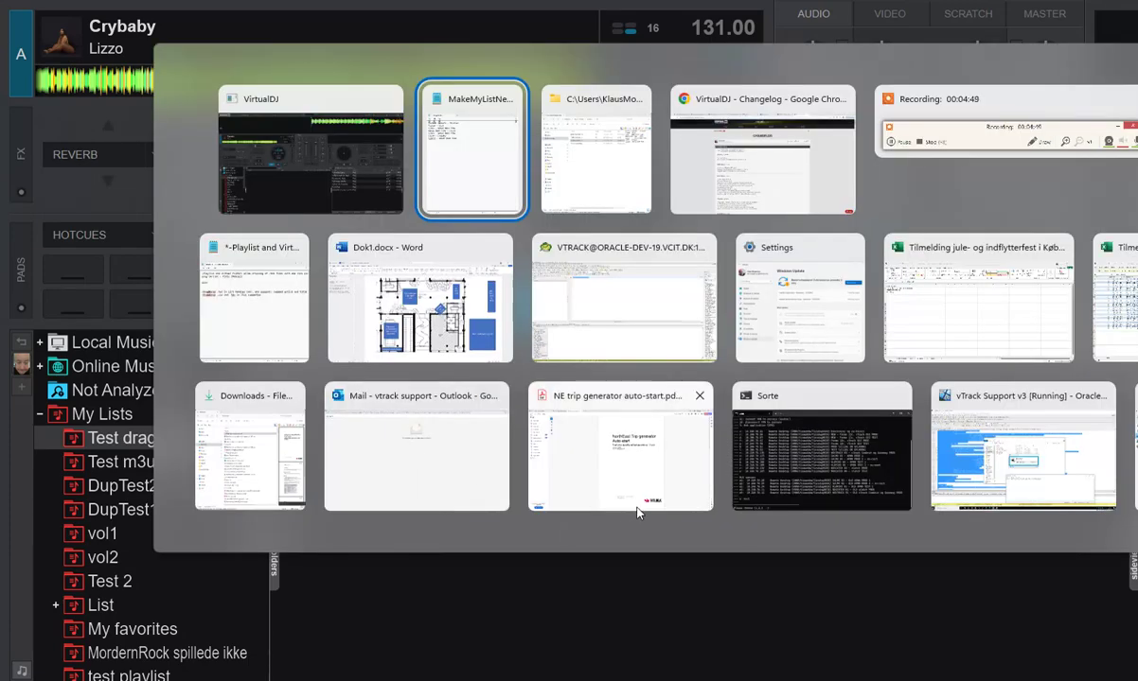
Inspect MakeMyListNew.tsv in Notepad, drag it onto Test drag file, and load About Damn Time onto deck A.
key("alt+Tab")
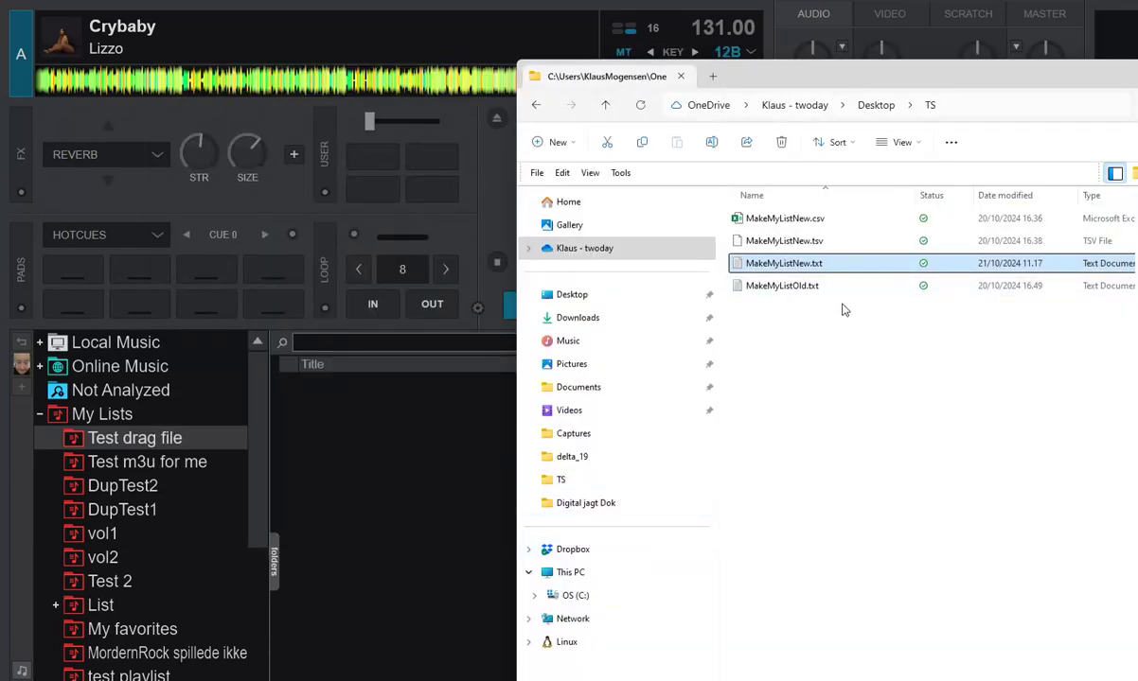
left_click(792, 335)
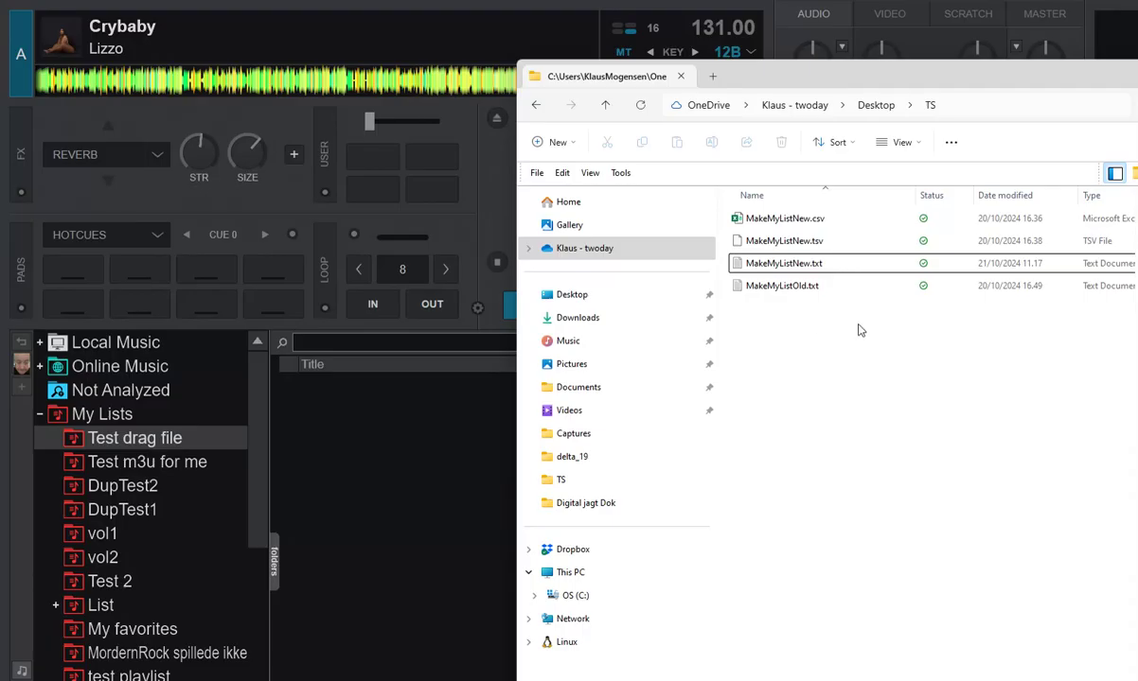
left_click(814, 242)
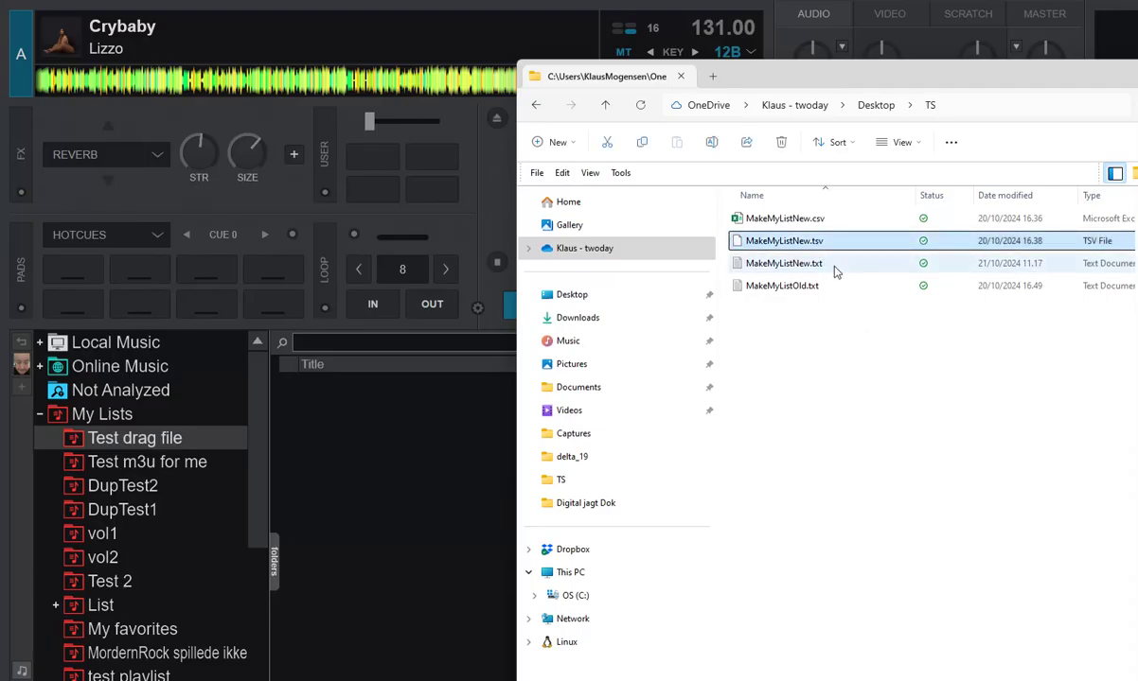
left_click(774, 242)
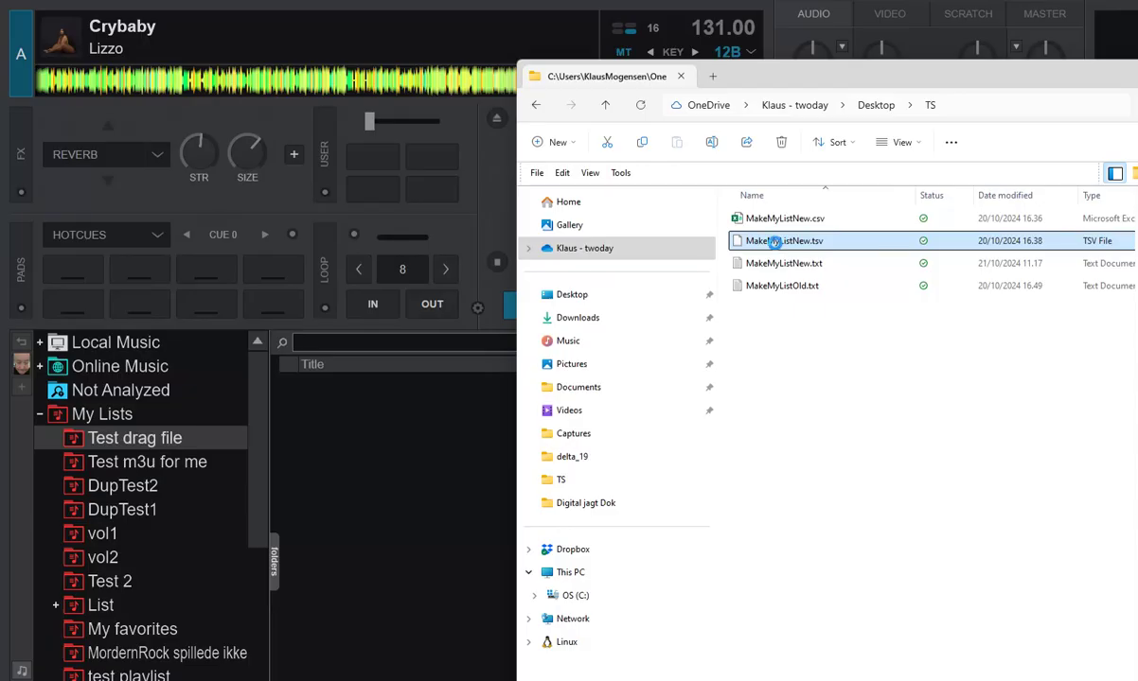
right_click(775, 245)
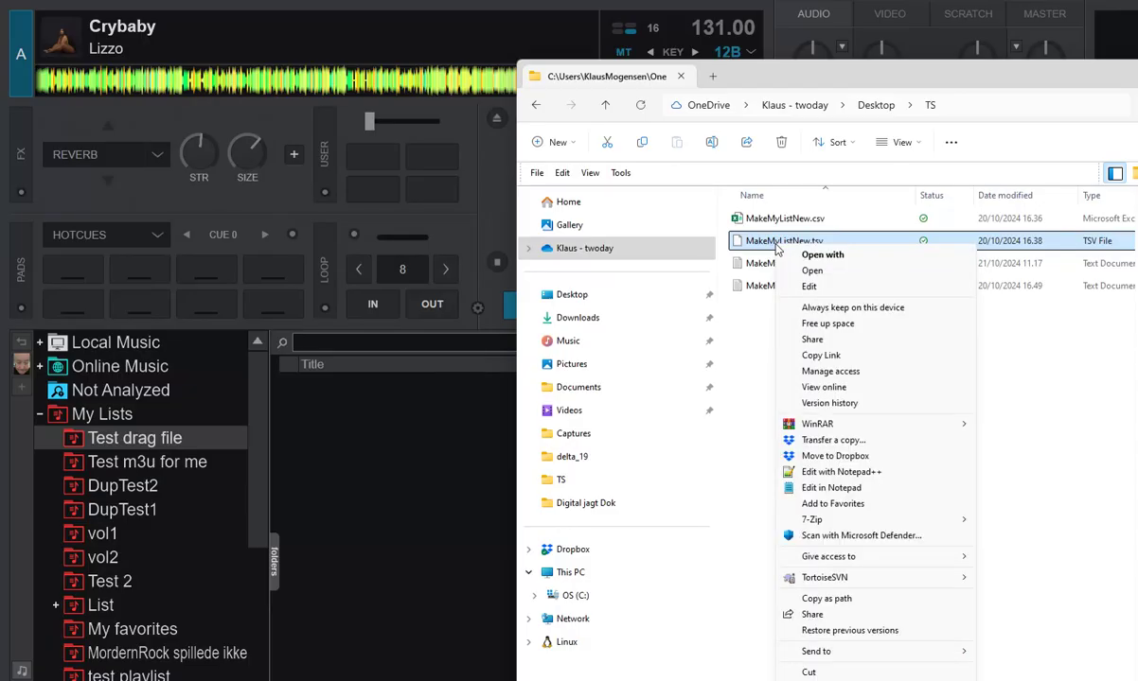
left_click(881, 488)
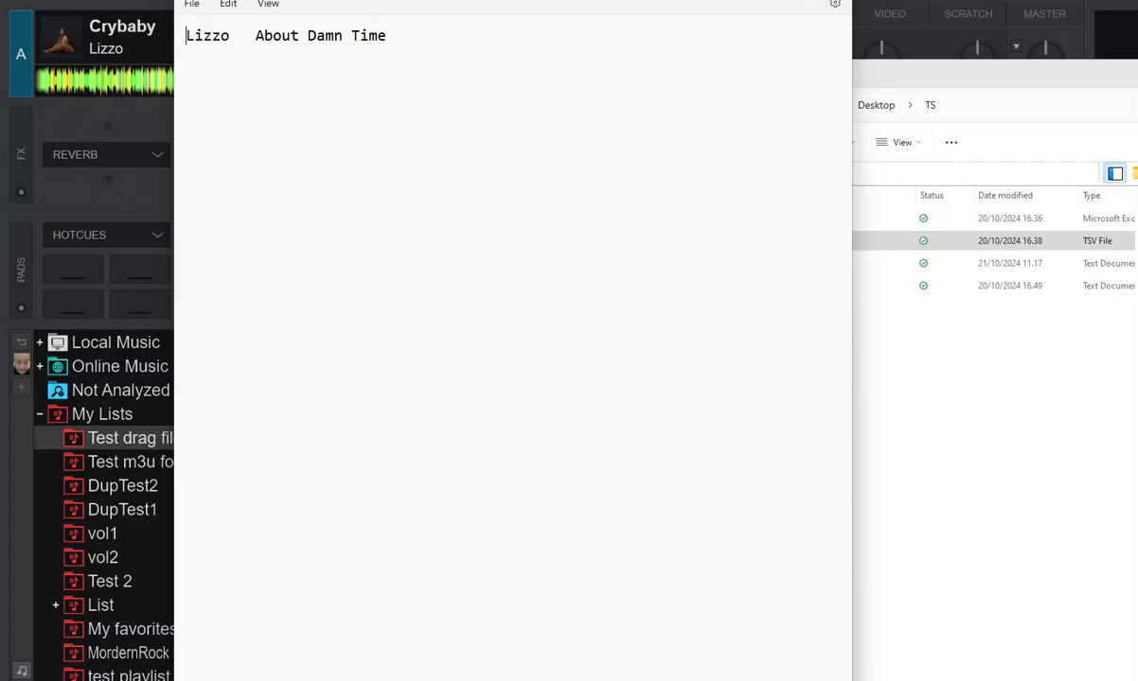
left_click_drag(269, 4, 291, 71)
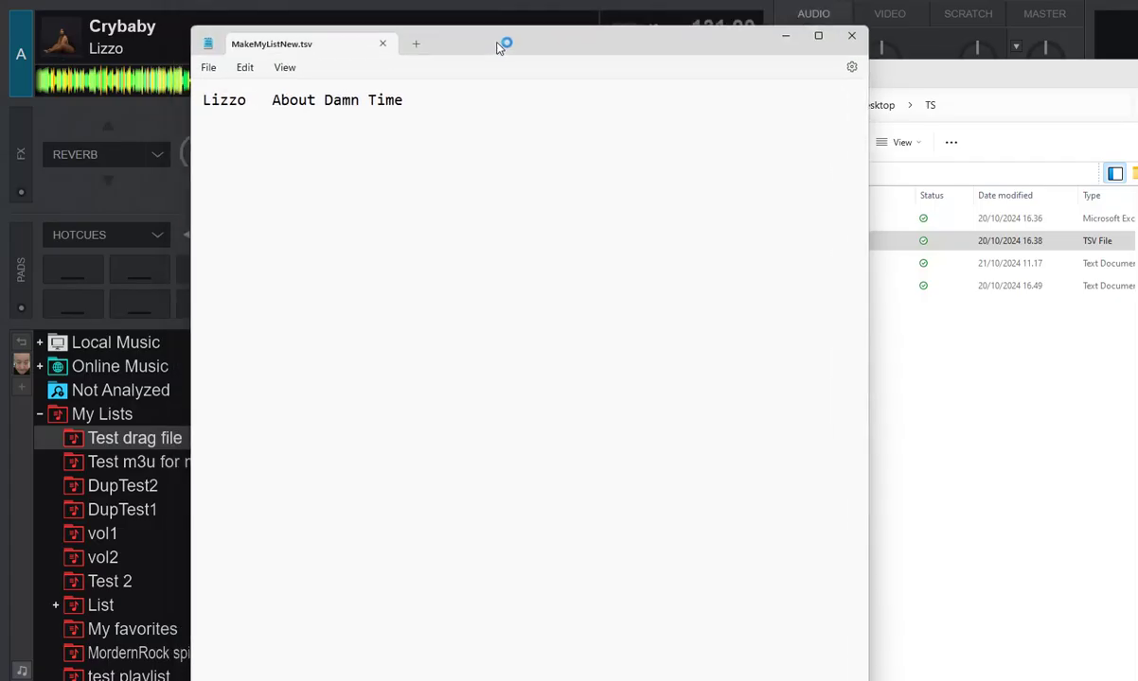
left_click(857, 42)
left_click_drag(748, 240, 369, 475)
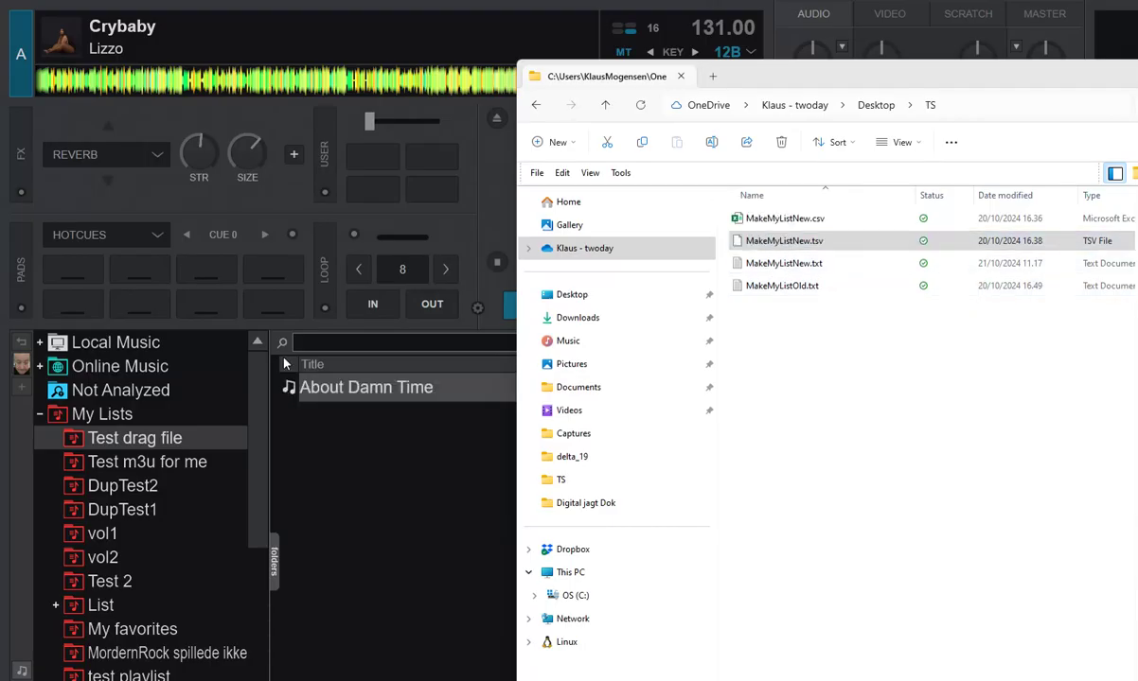
double_click(341, 390)
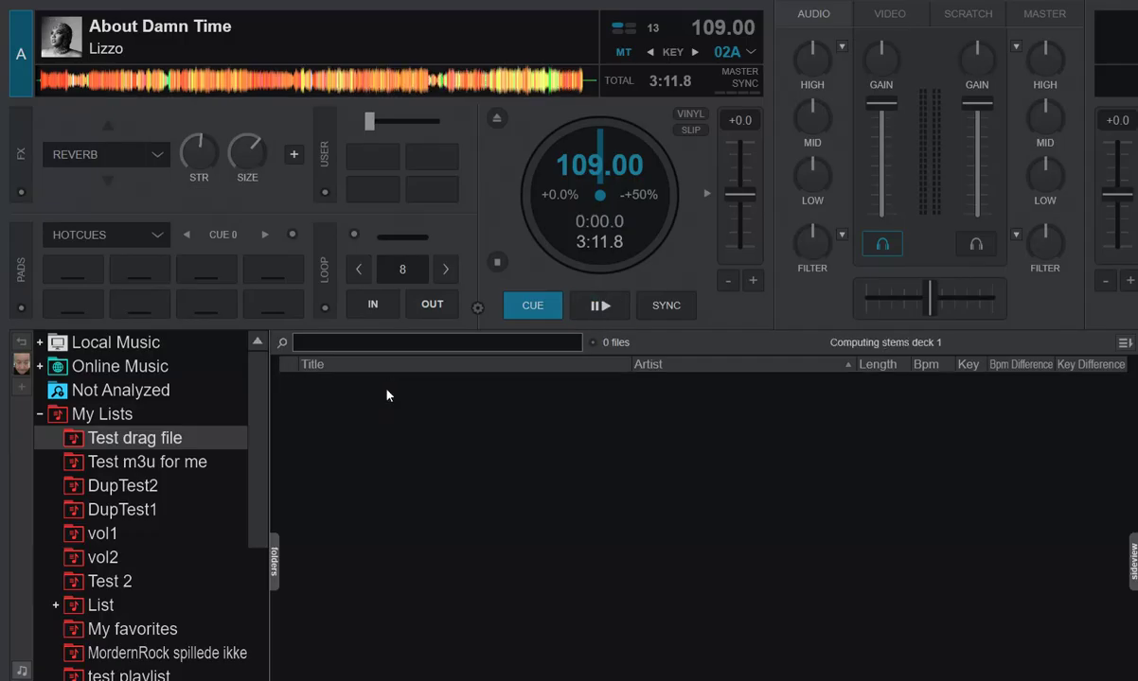
Check MakeMyListNew.csv's 'Lizzo,About Damn Time' line in Notepad, then drag the file onto Test drag file.
key("alt+Tab")
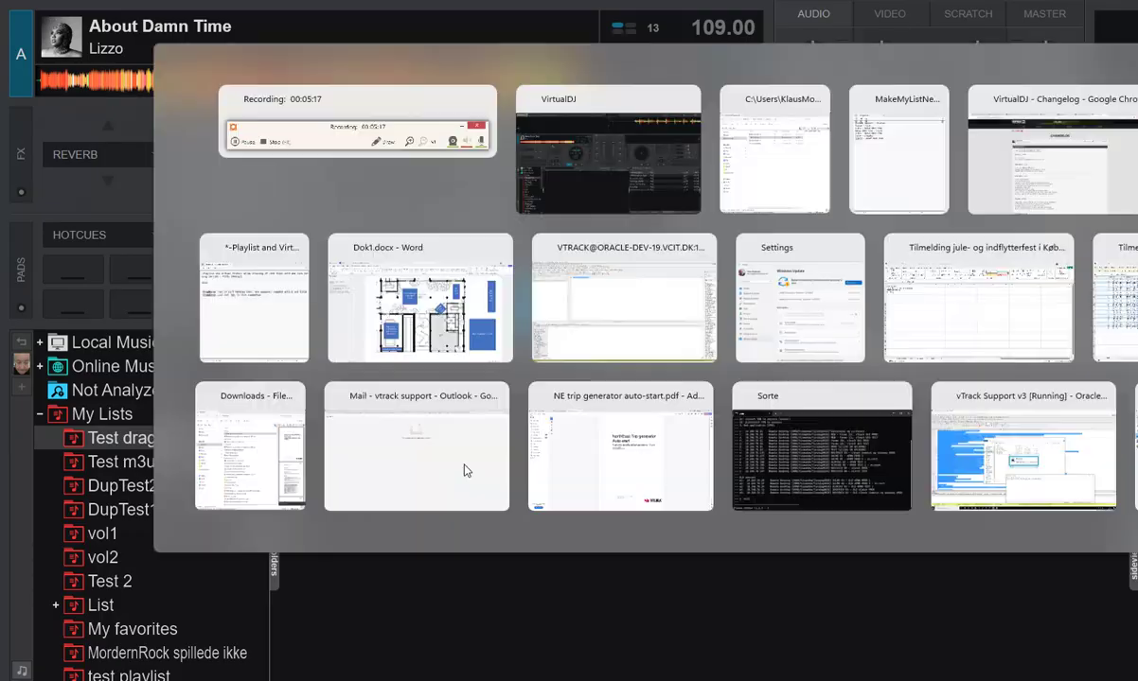
key("Tab")
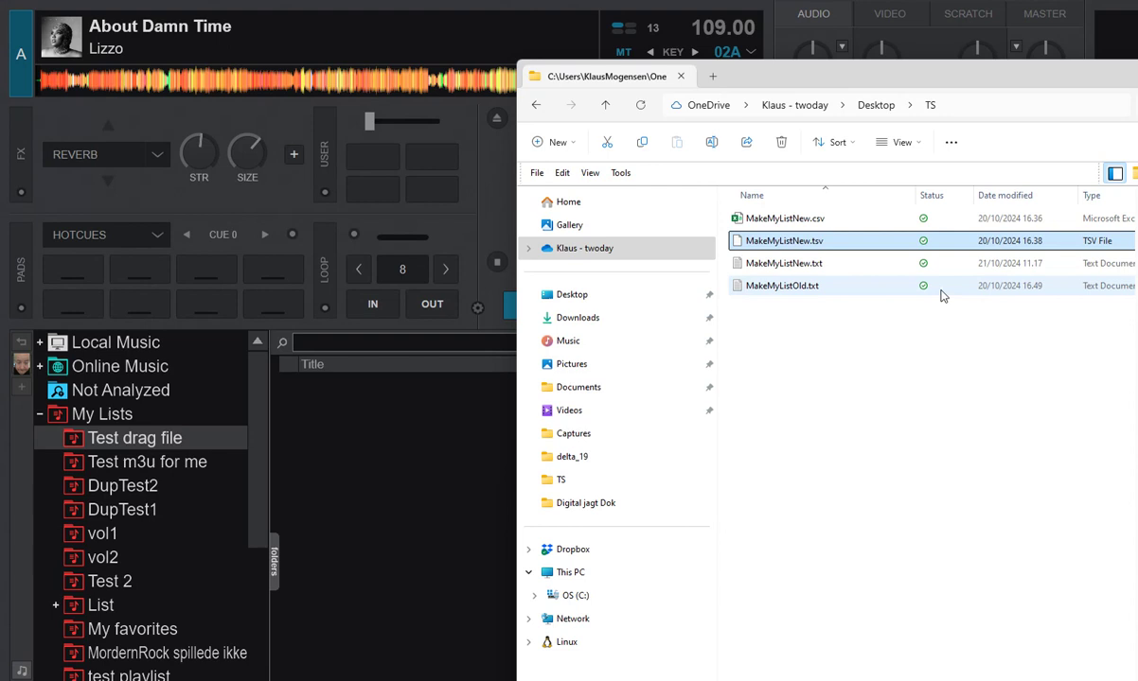
left_click(807, 220)
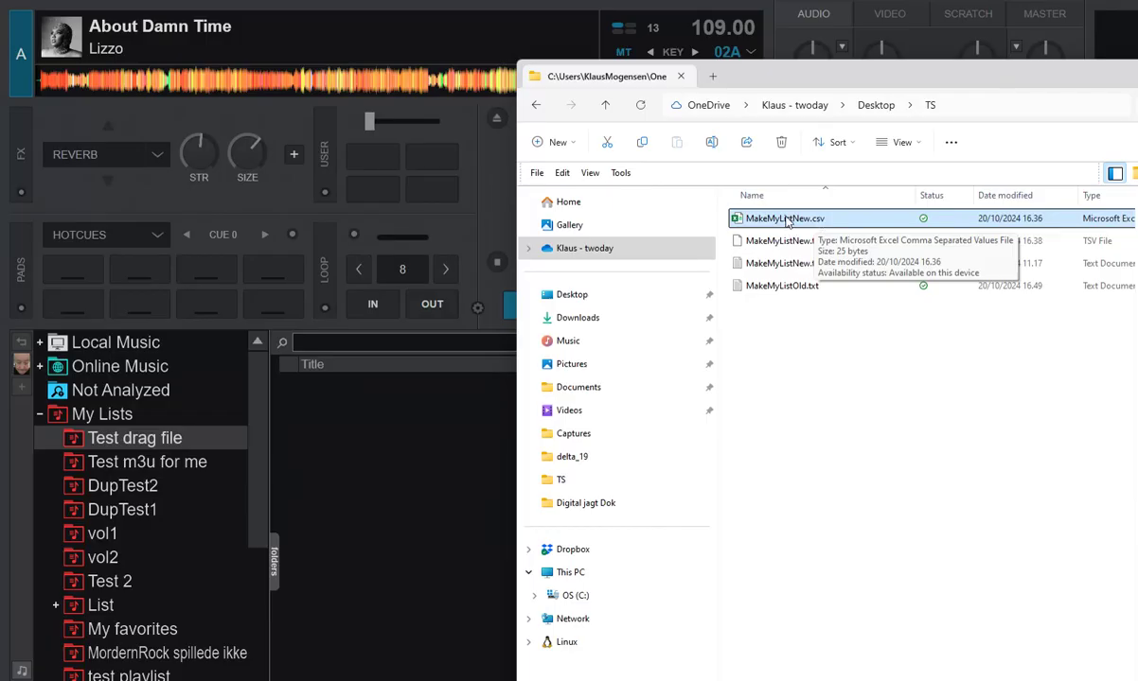
double_click(786, 218)
right_click(785, 218)
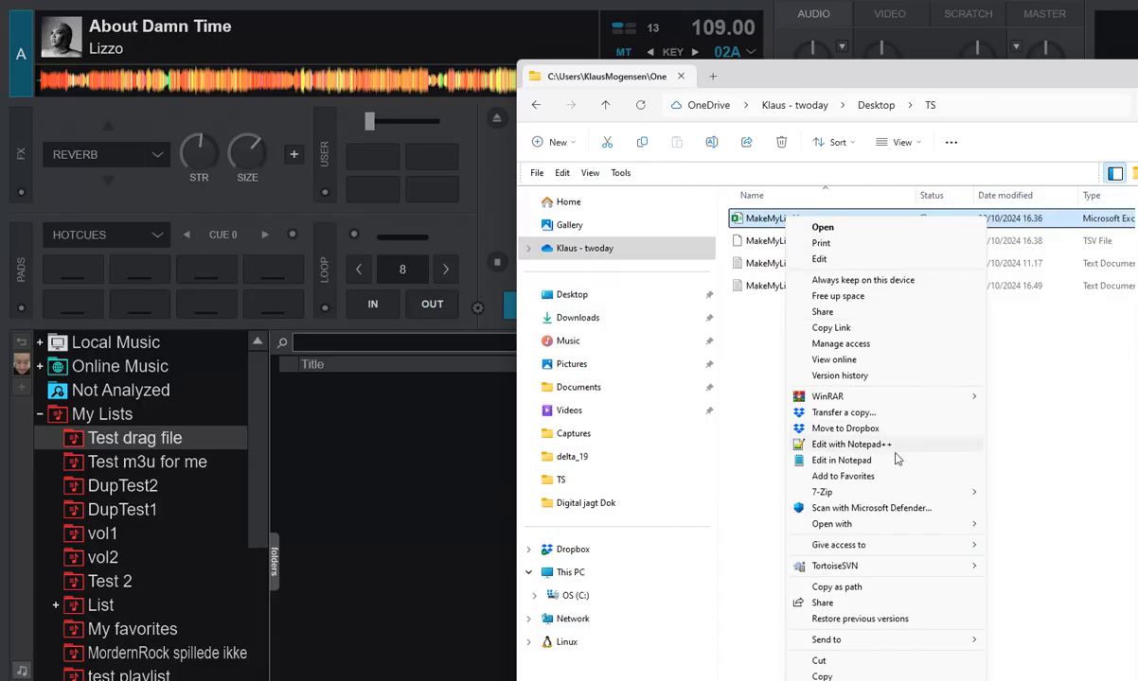
left_click(857, 465)
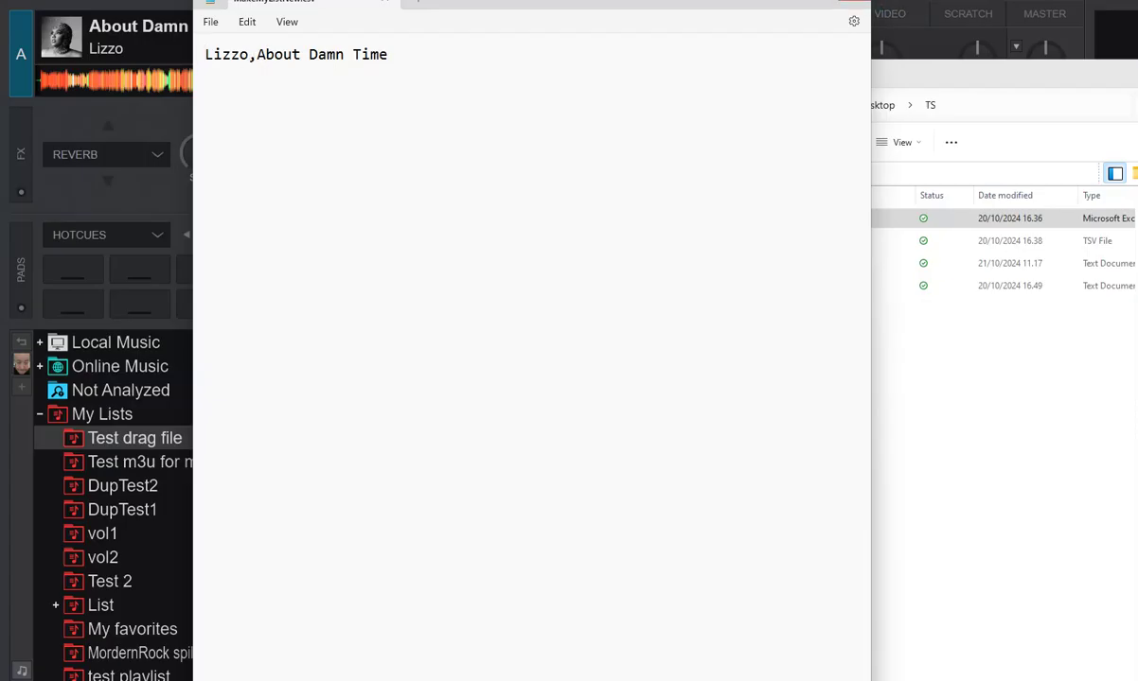
left_click(857, 1)
left_click_drag(762, 219, 399, 496)
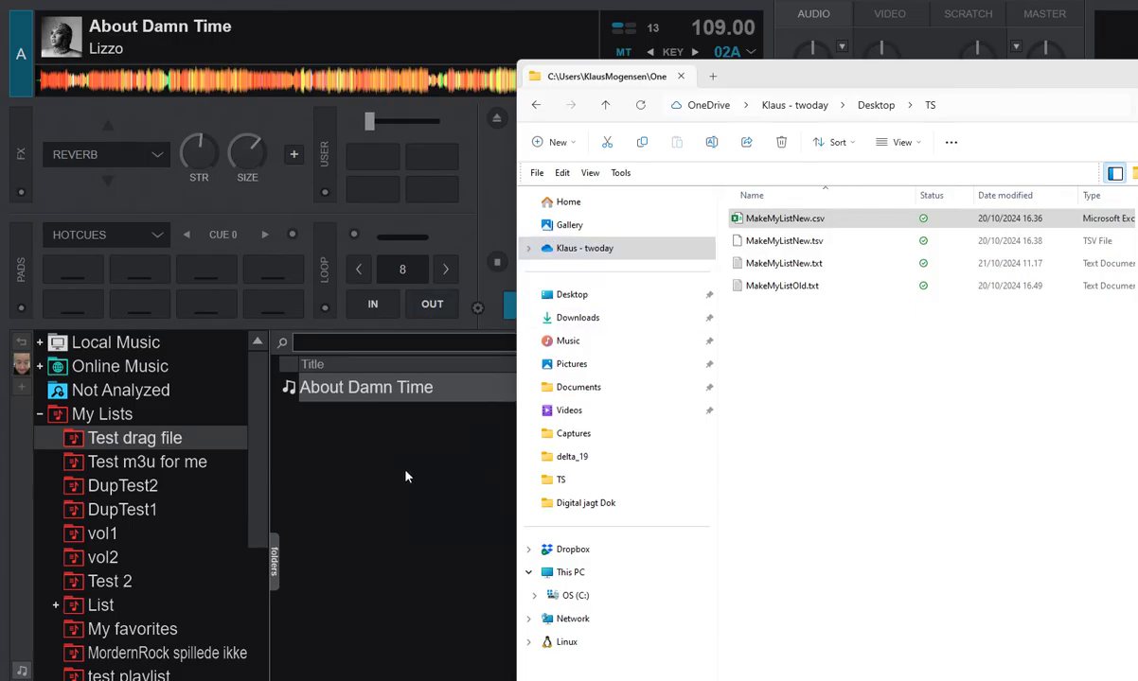
left_click(405, 476)
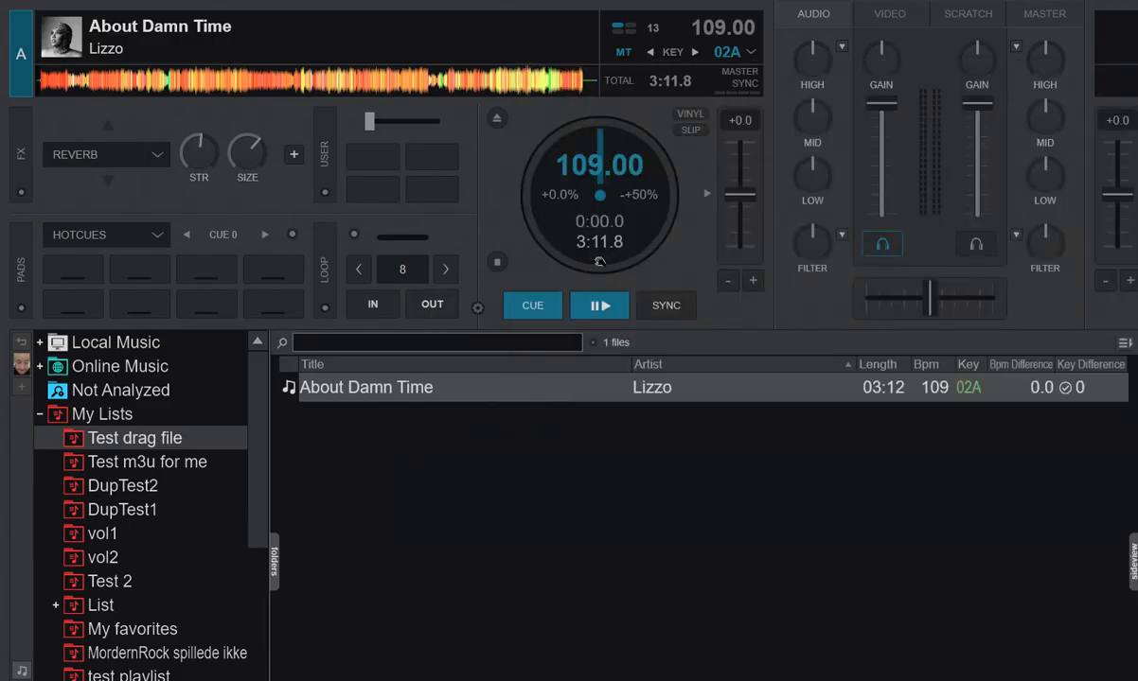
left_click(497, 119)
left_click_drag(412, 350, 600, 217)
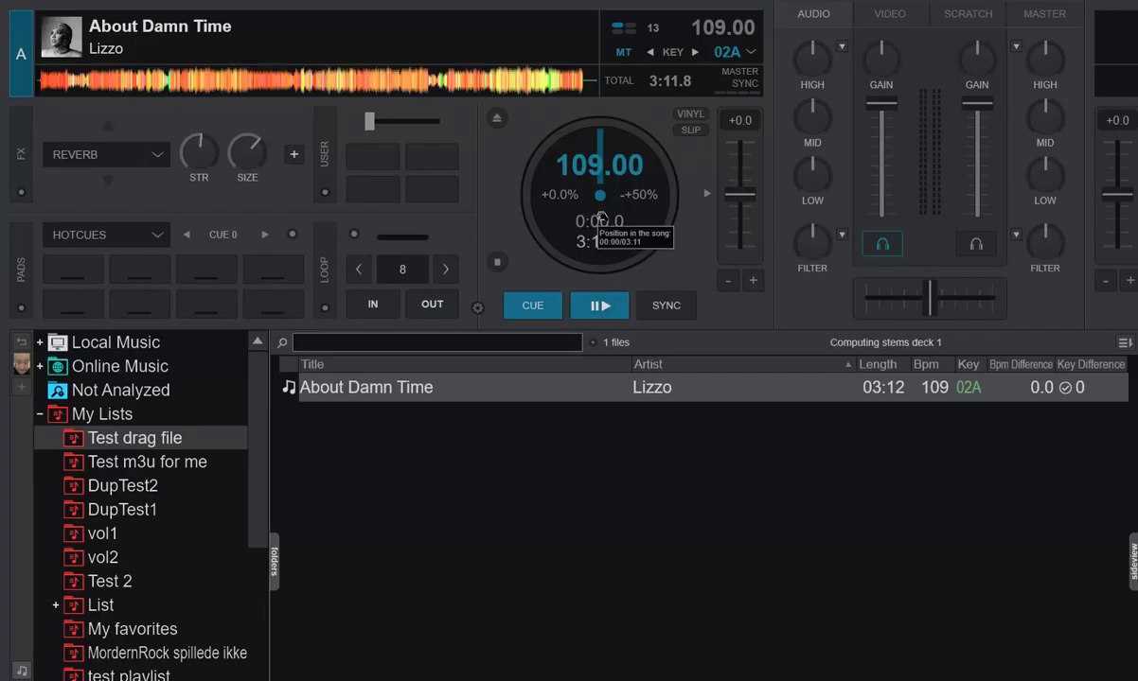